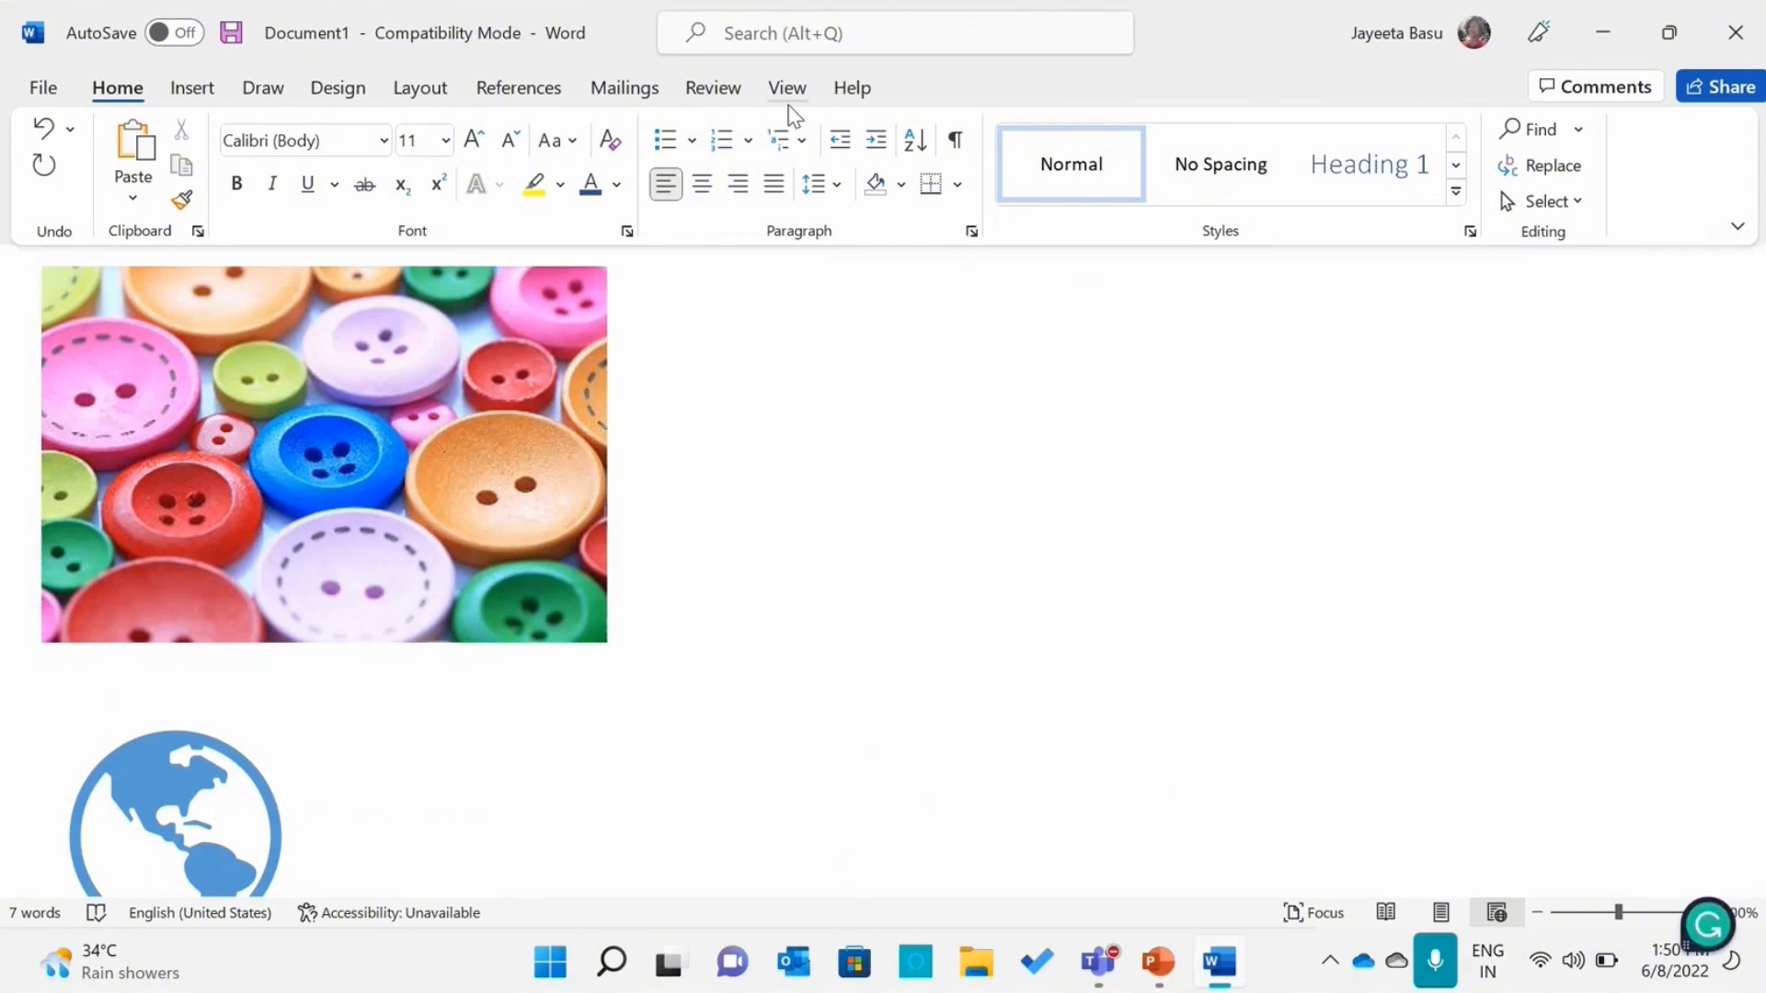
# Show the document in Draft view, and return it to Print Layout view
pyautogui.click(787, 89)
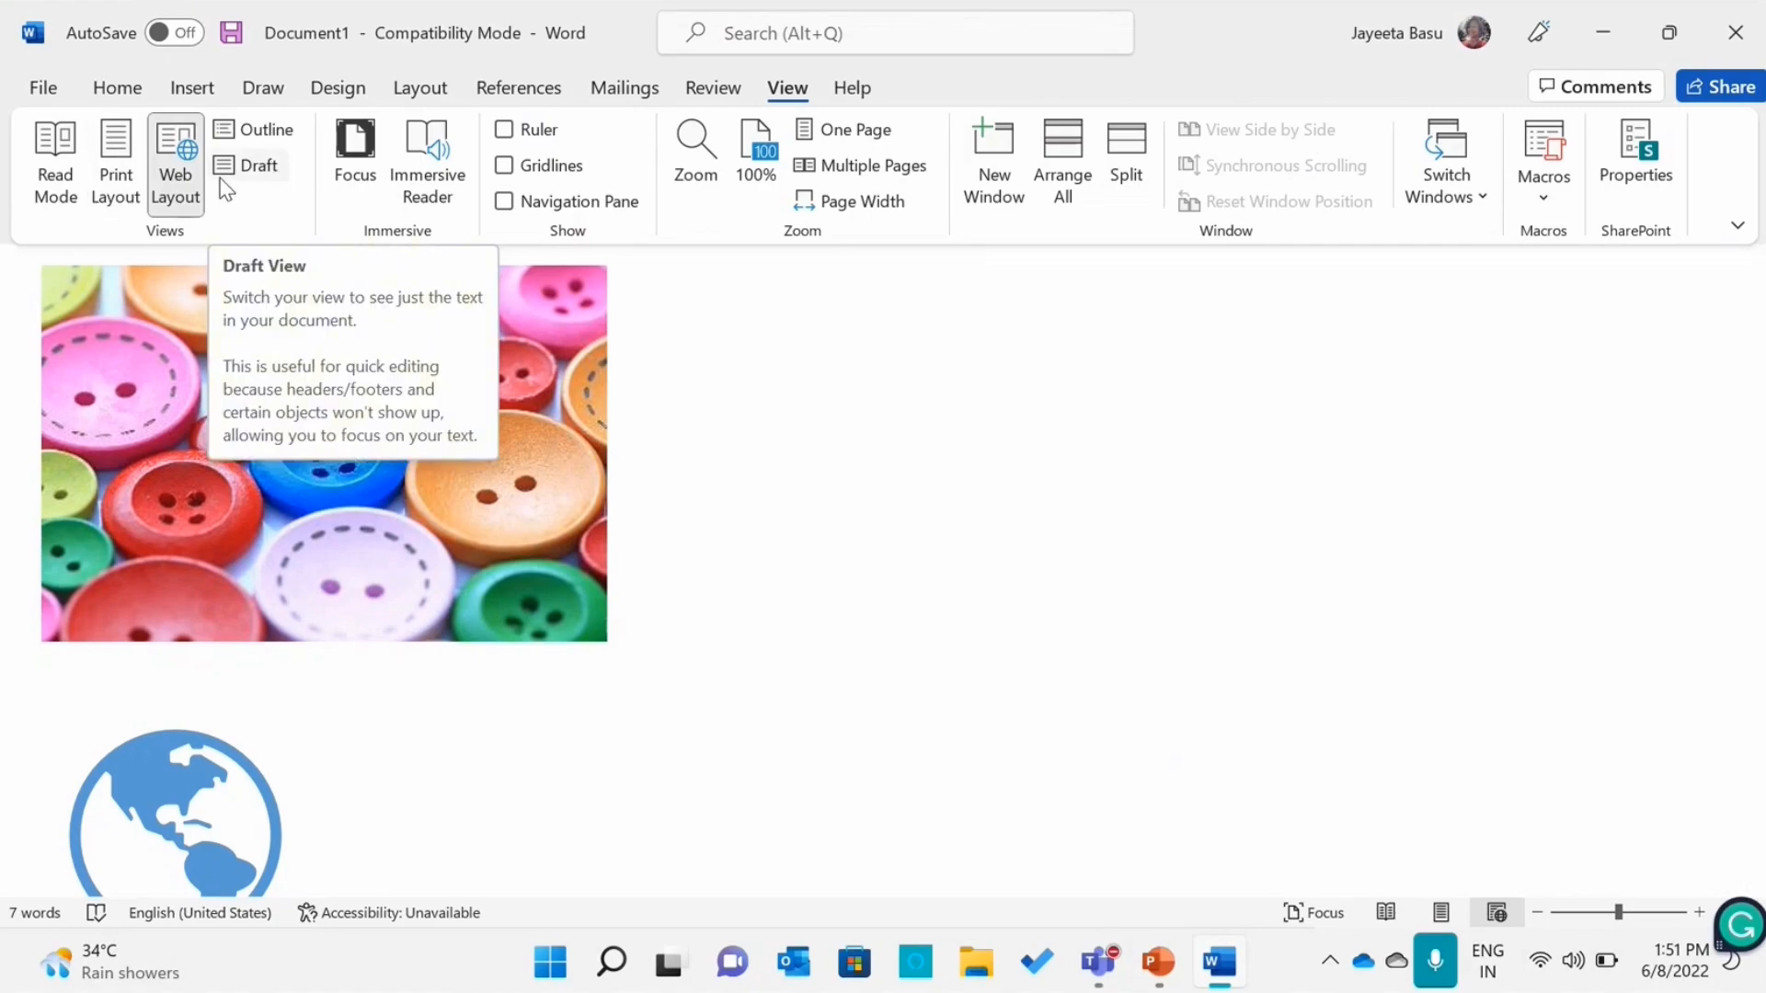
pyautogui.click(258, 170)
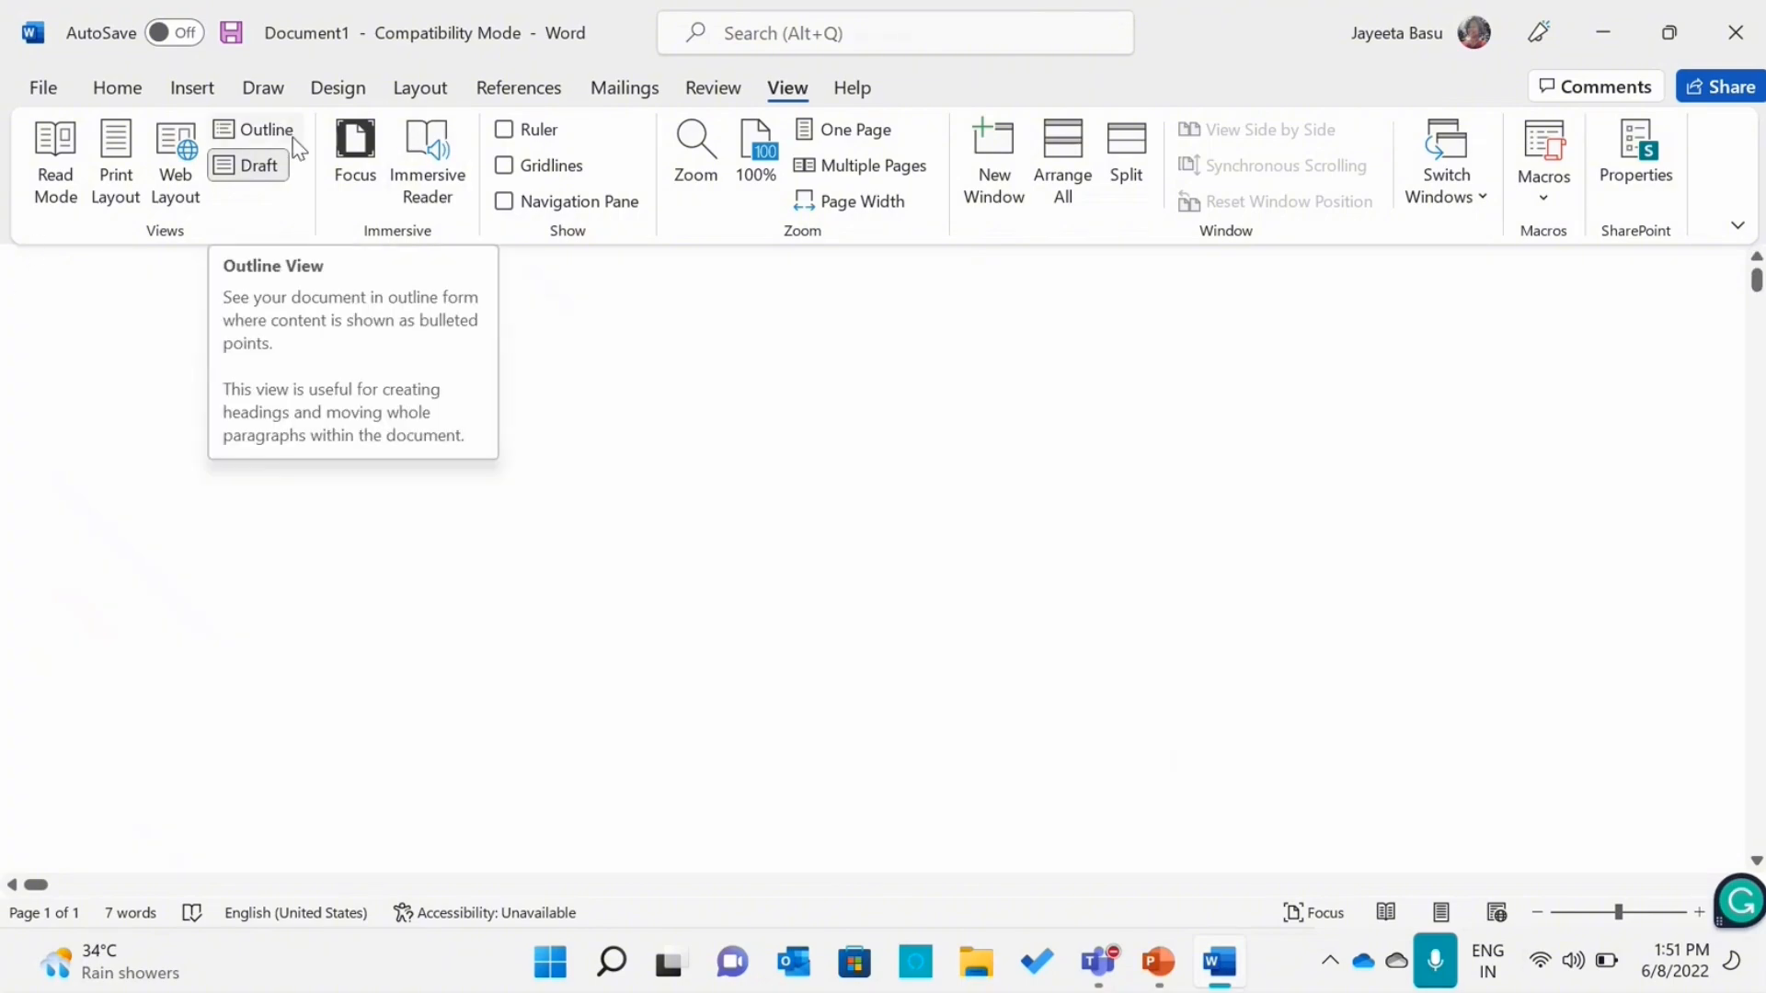
pyautogui.click(111, 187)
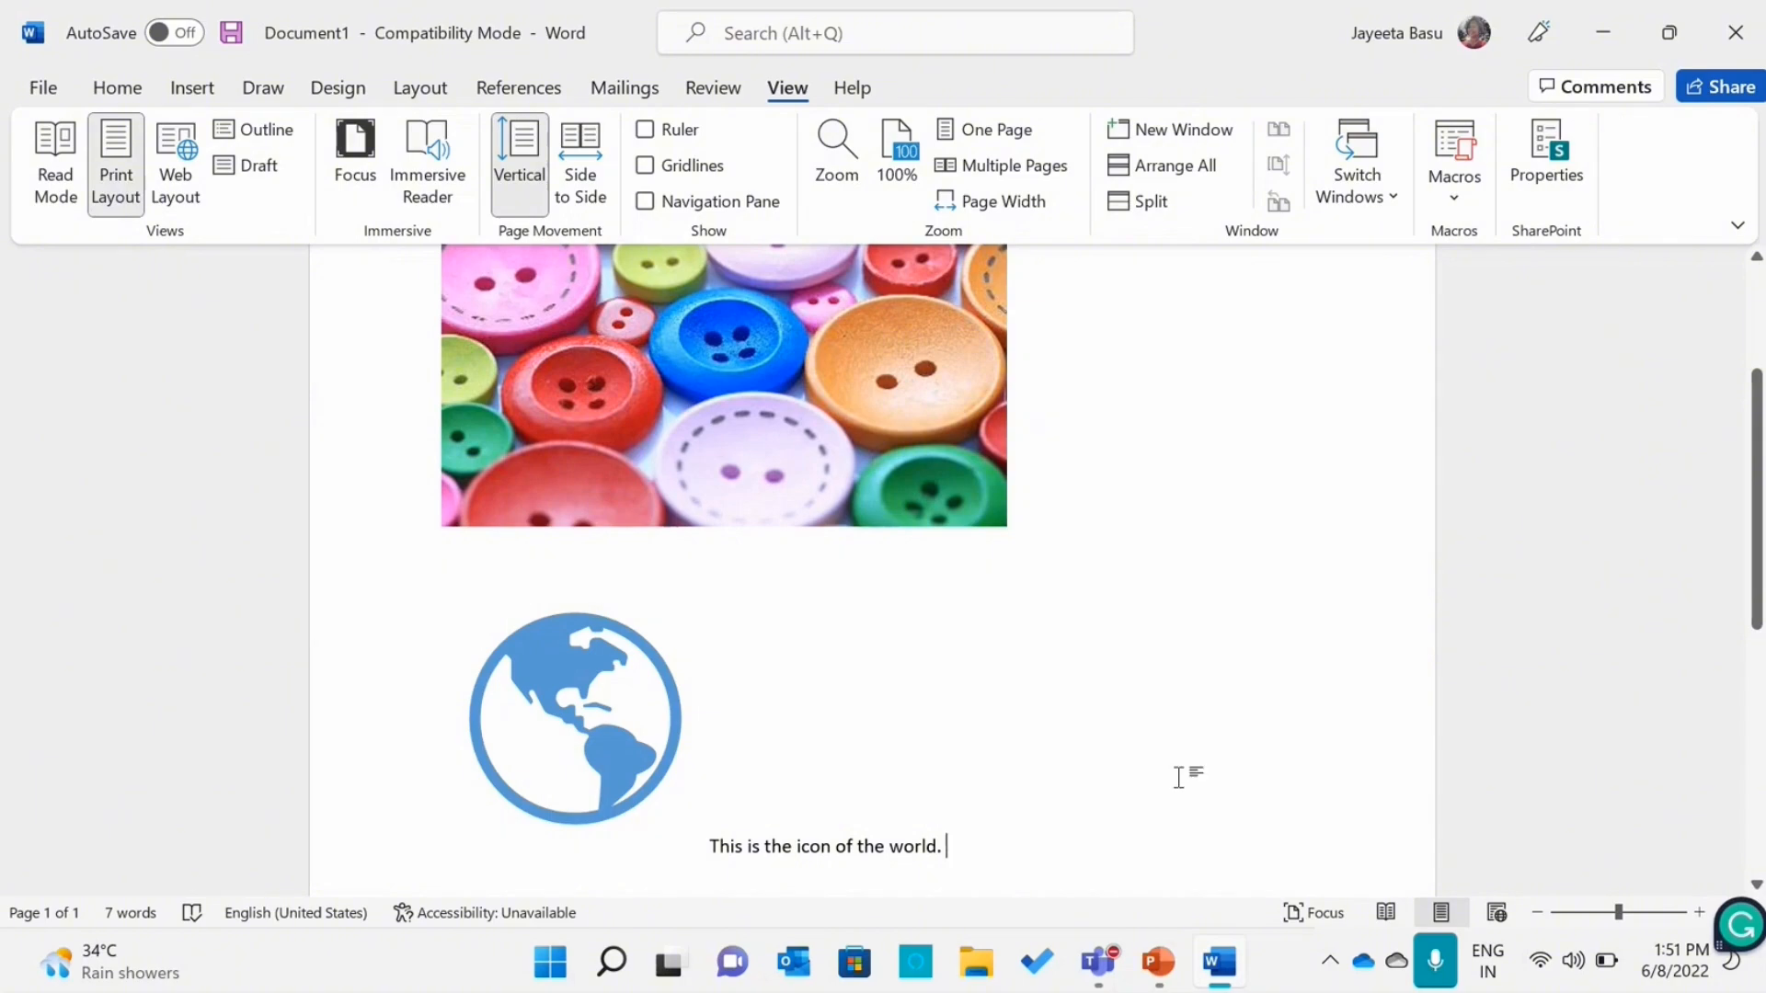
# Switch to the PowerPoint presentation and present the slides from Draft View through Outline View, ending the slide show there
pyautogui.click(1161, 962)
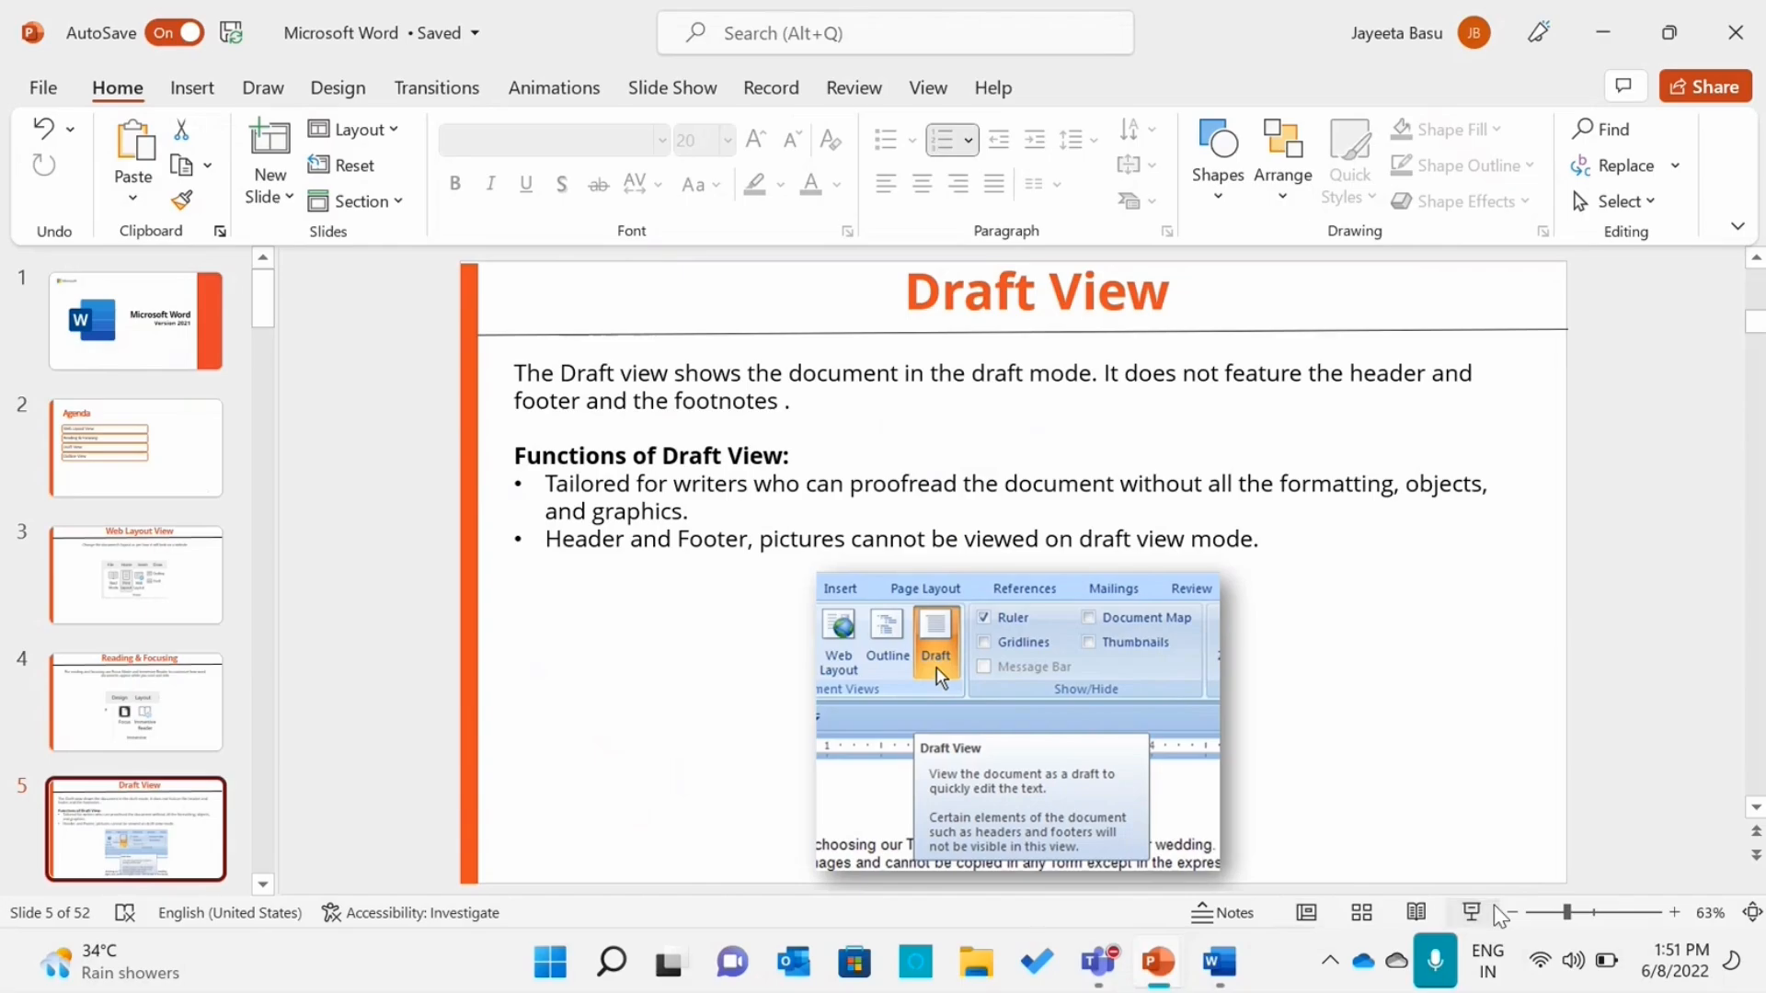
pyautogui.click(1473, 912)
pyautogui.press('Right')
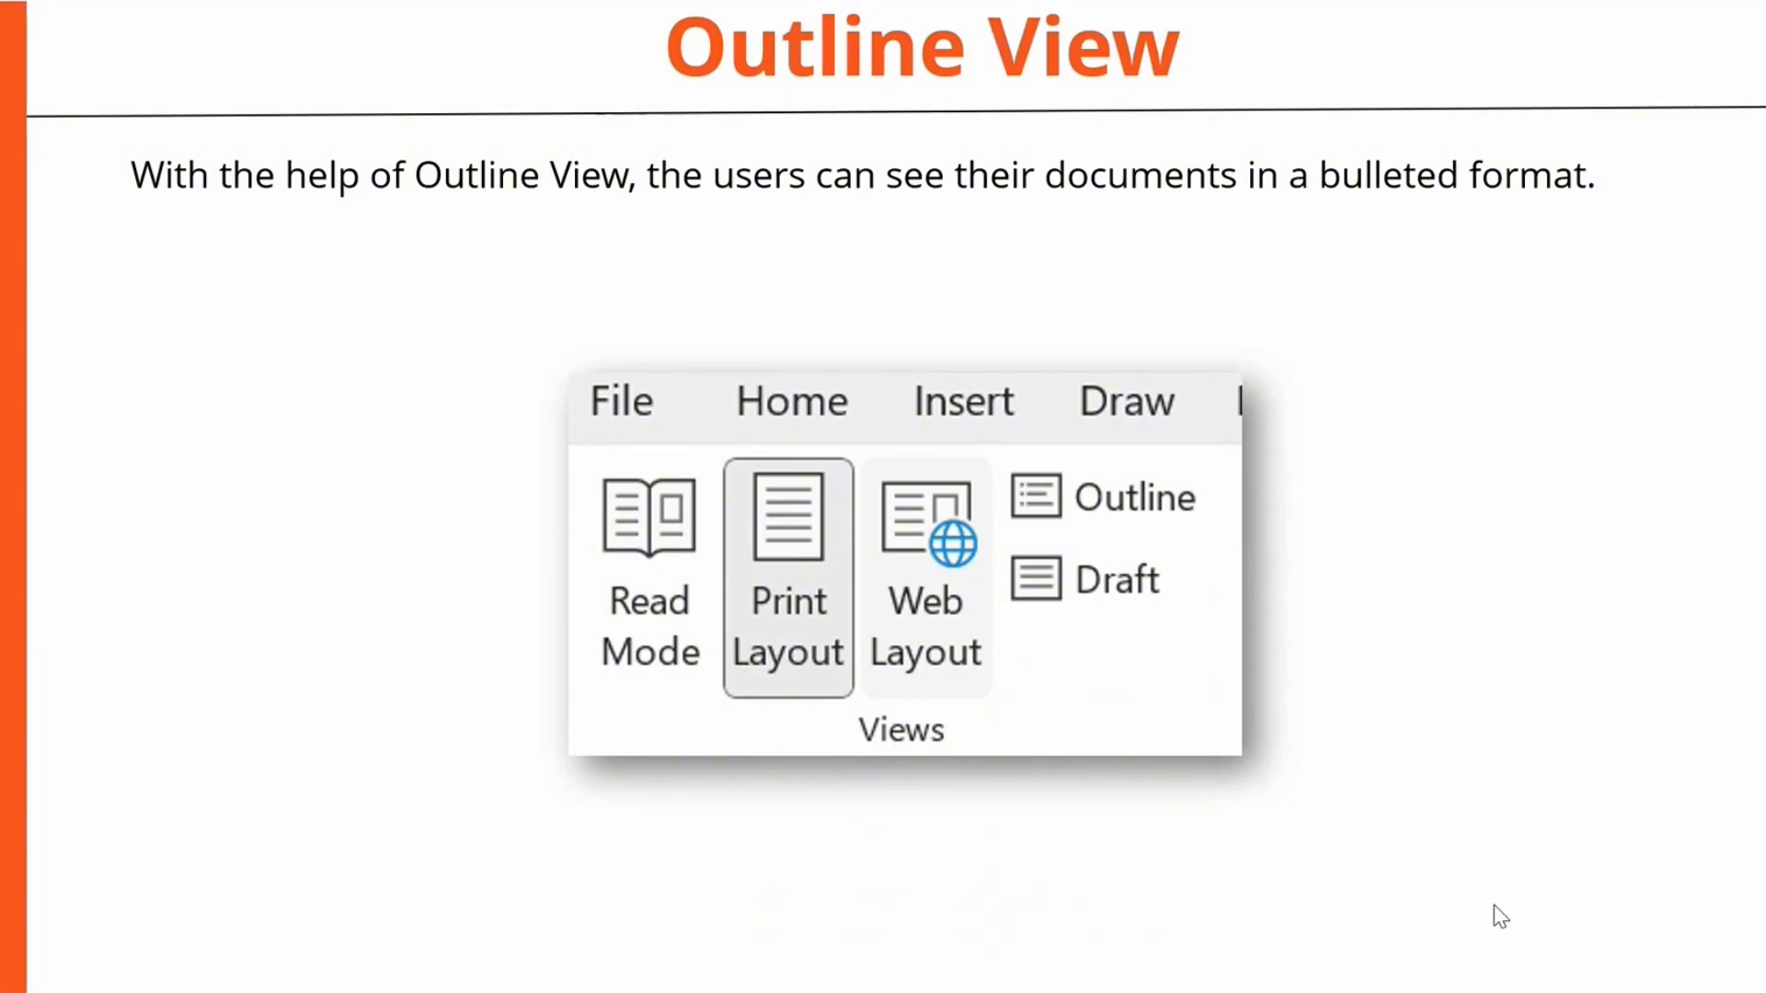
pyautogui.press('Escape')
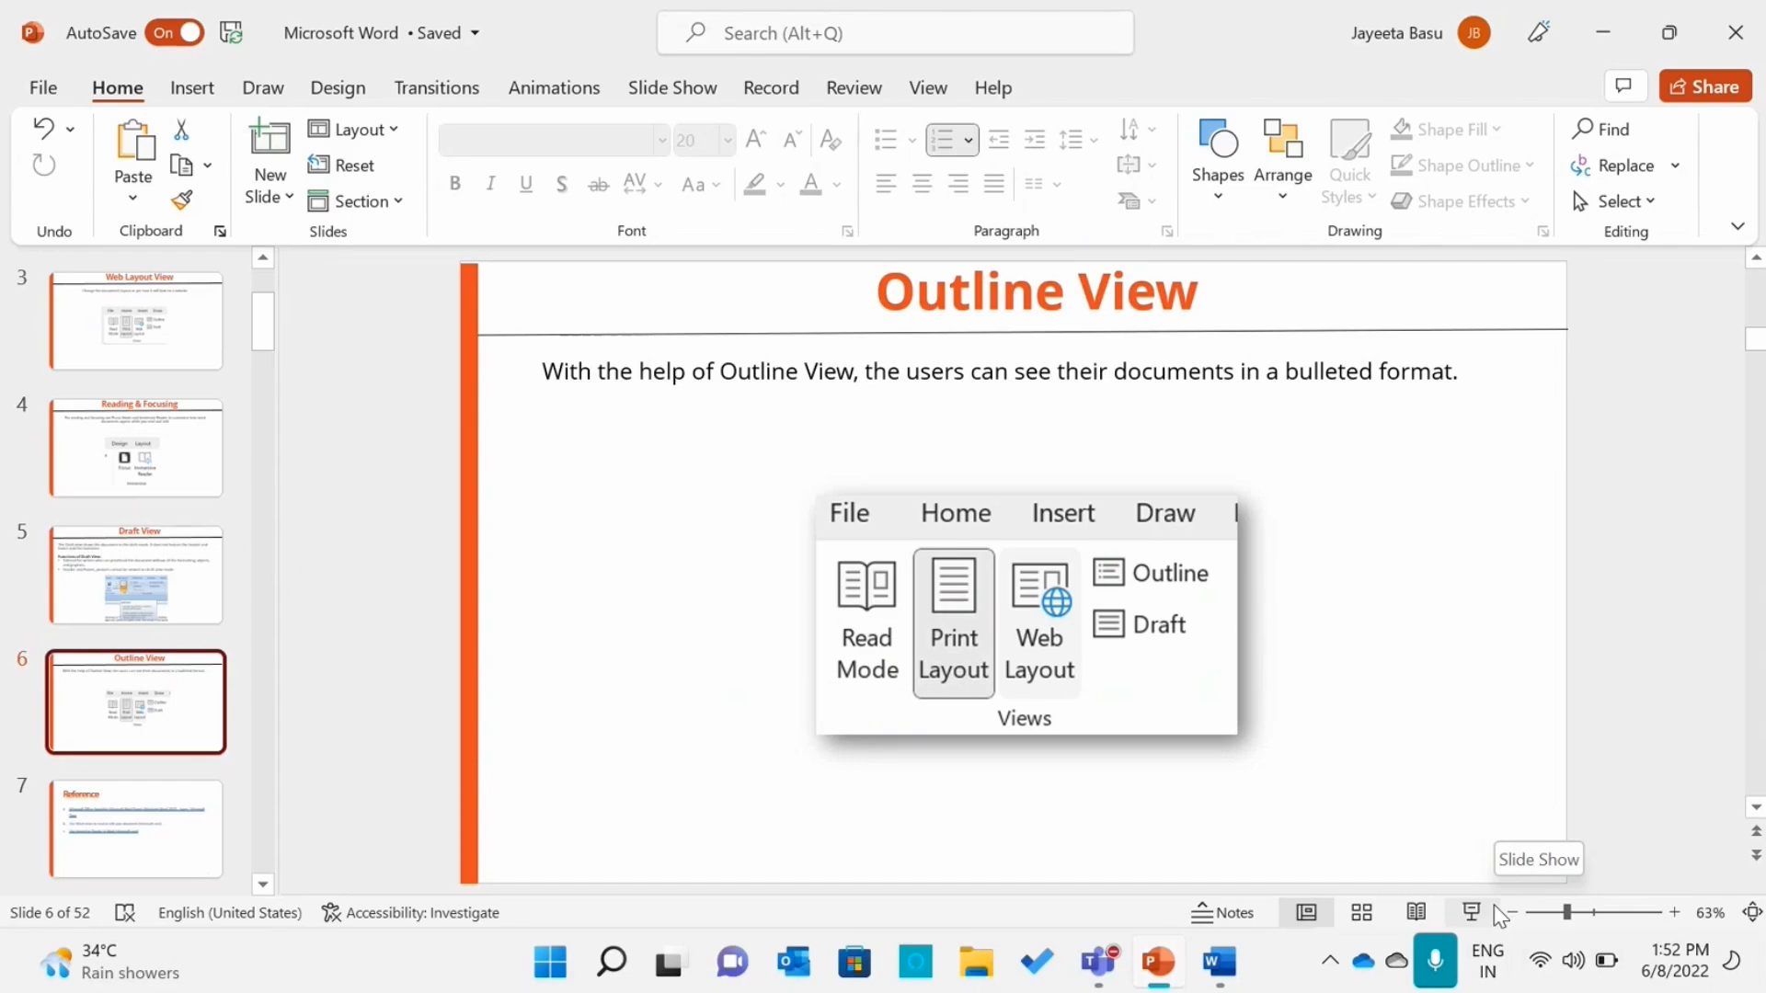
# Switch back to the Word document, view it in Outline view, and close that view
pyautogui.click(1222, 967)
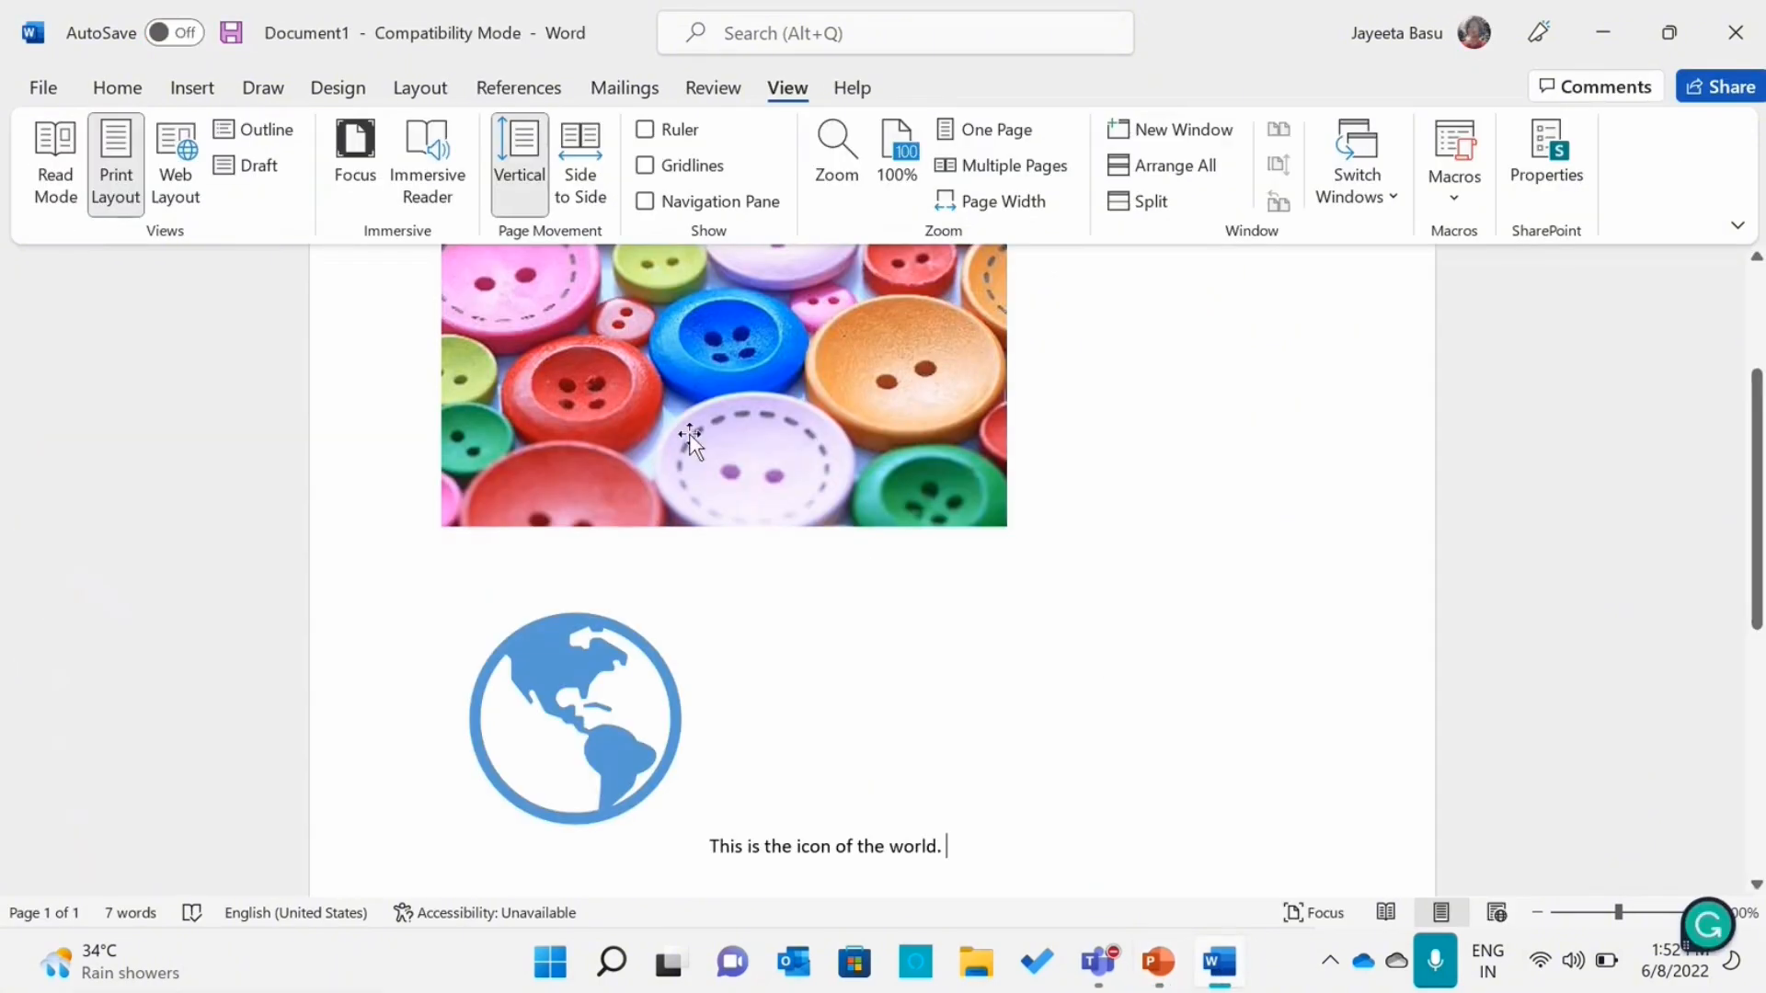
pyautogui.click(295, 134)
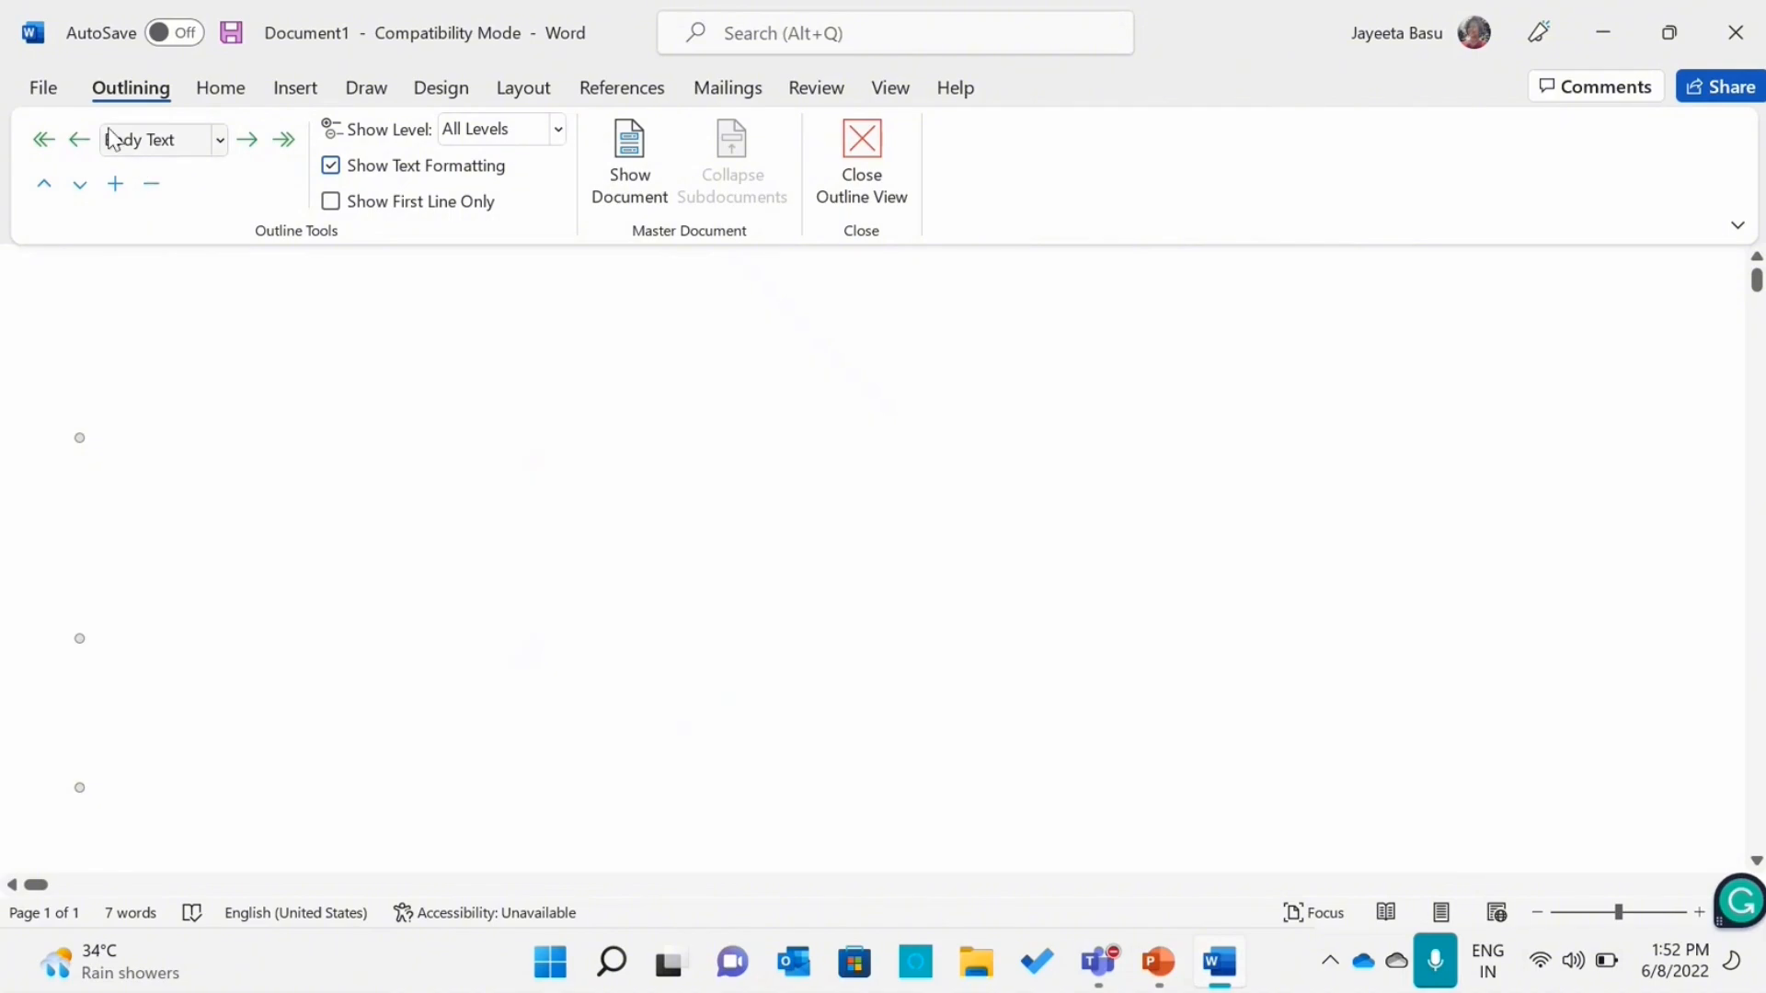
pyautogui.click(881, 173)
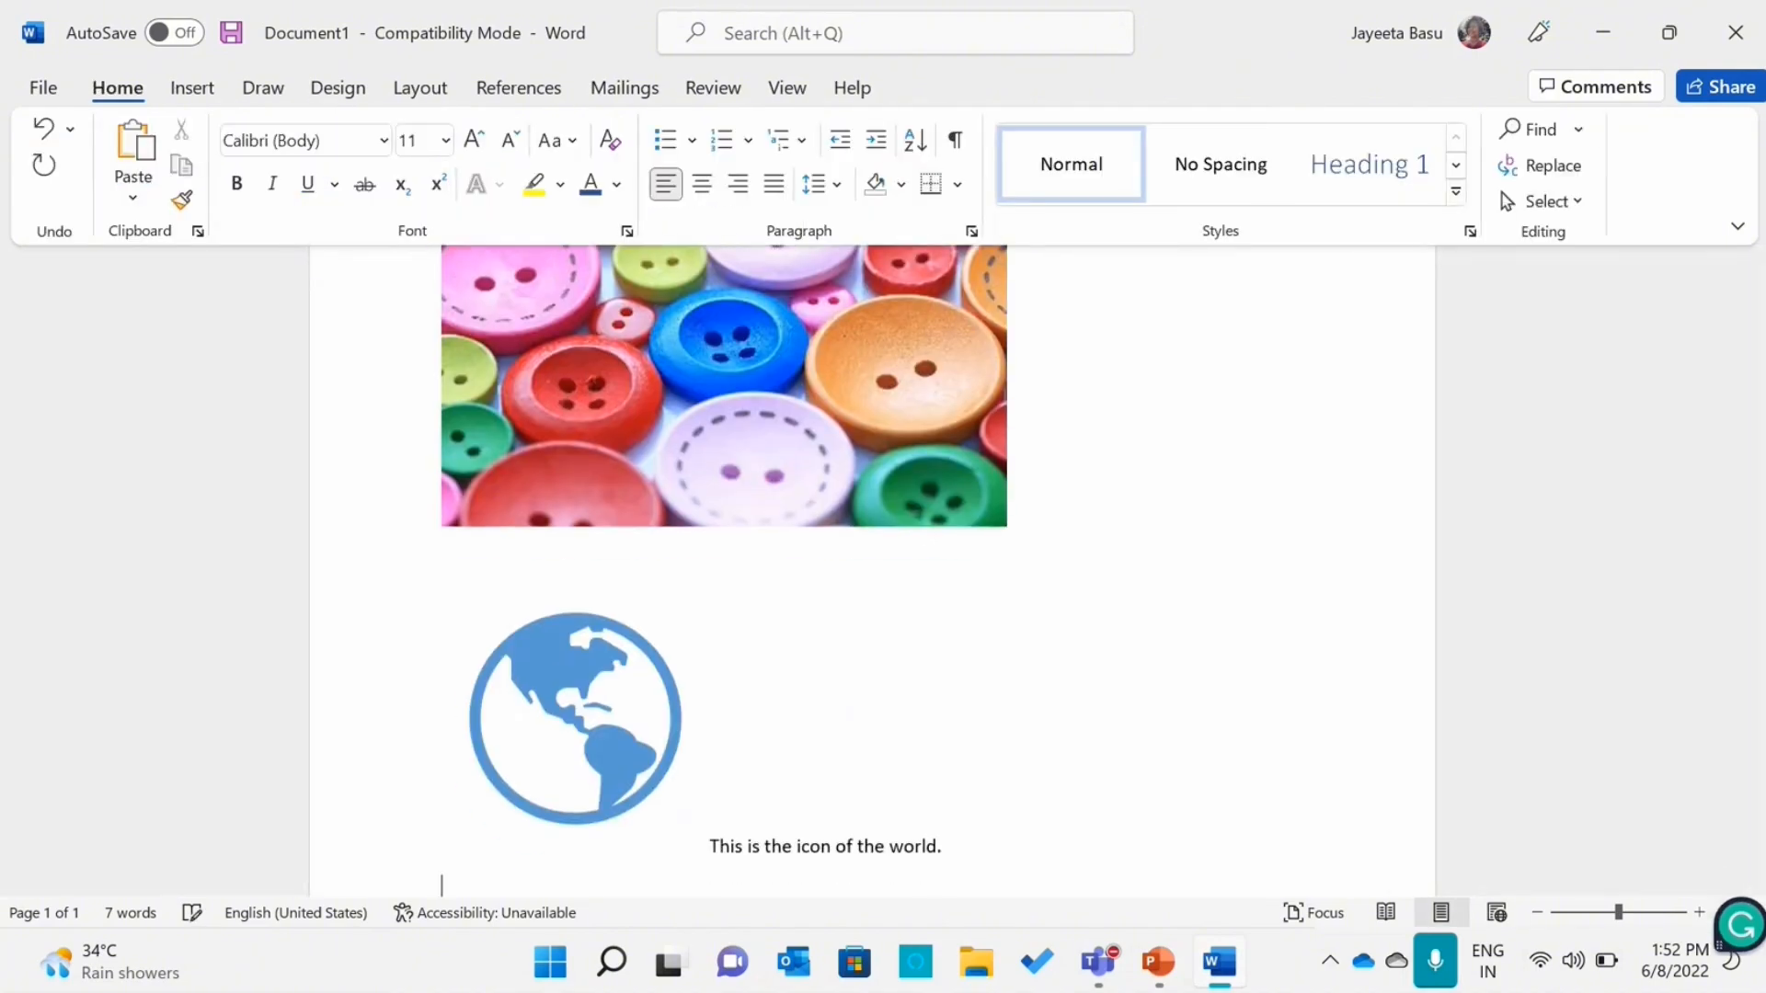
# Below the globe icon, write "This is the session for Microsoft Word. This session is for 2 hrs."
pyautogui.write('Thi')
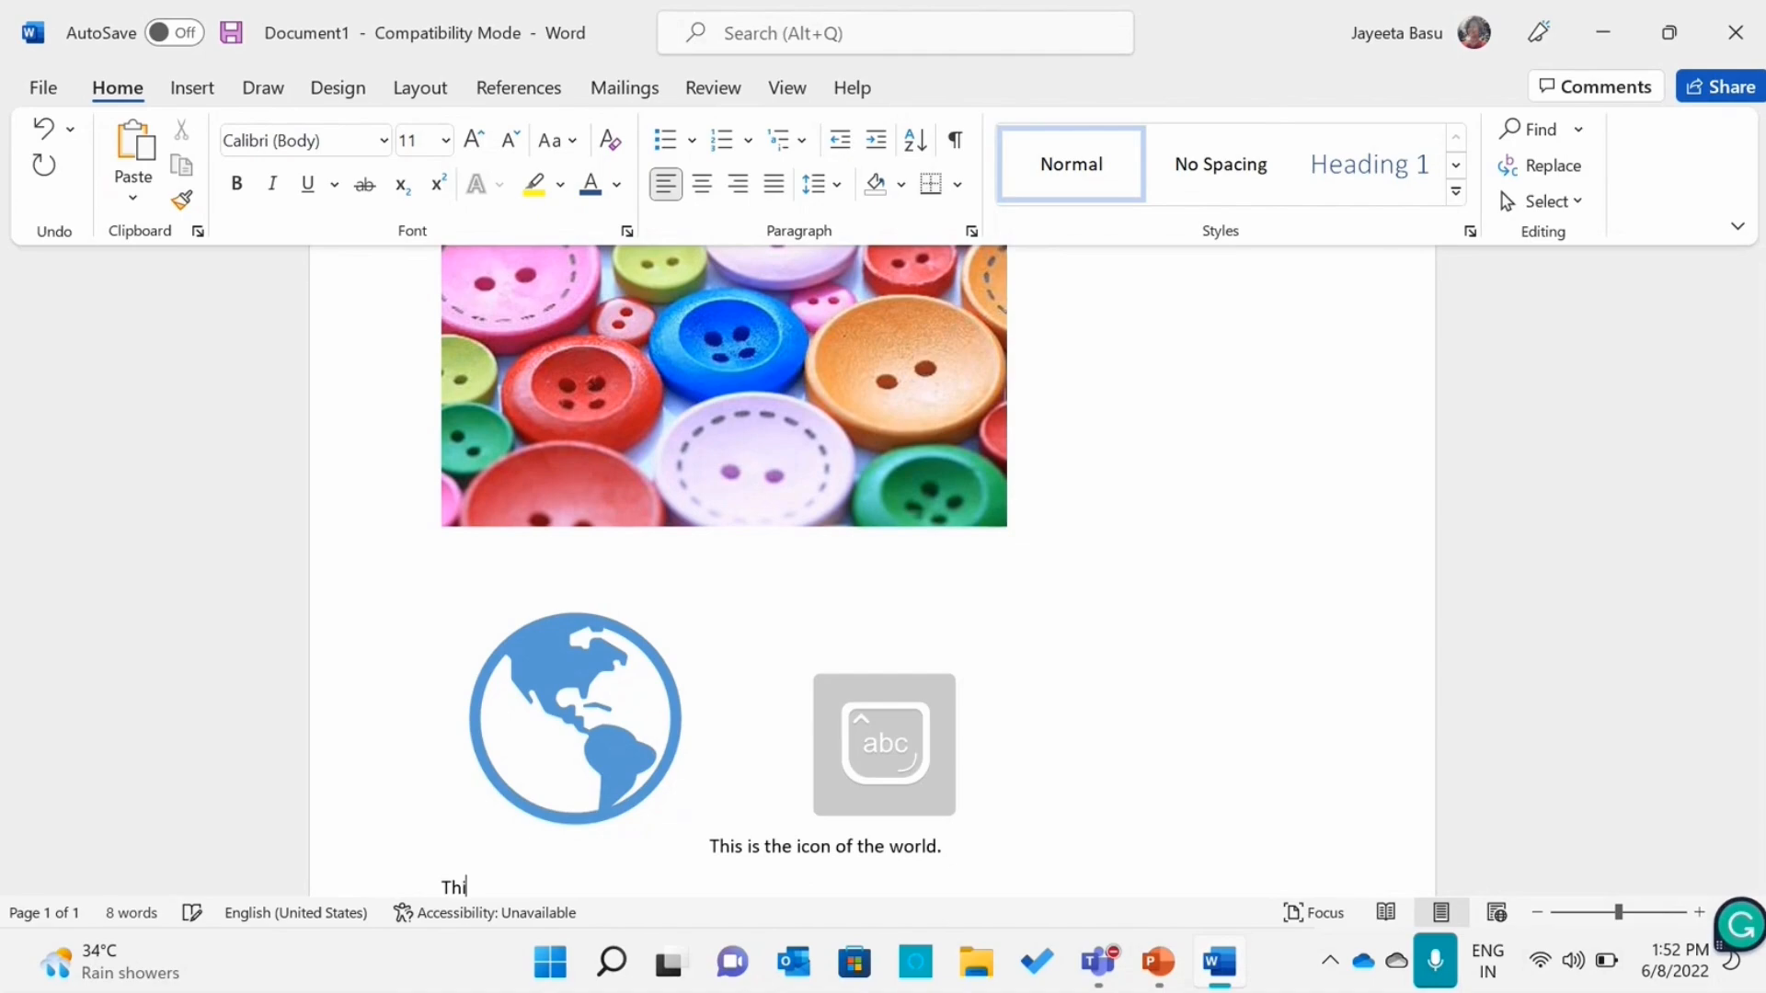
pyautogui.write('s is the session fo')
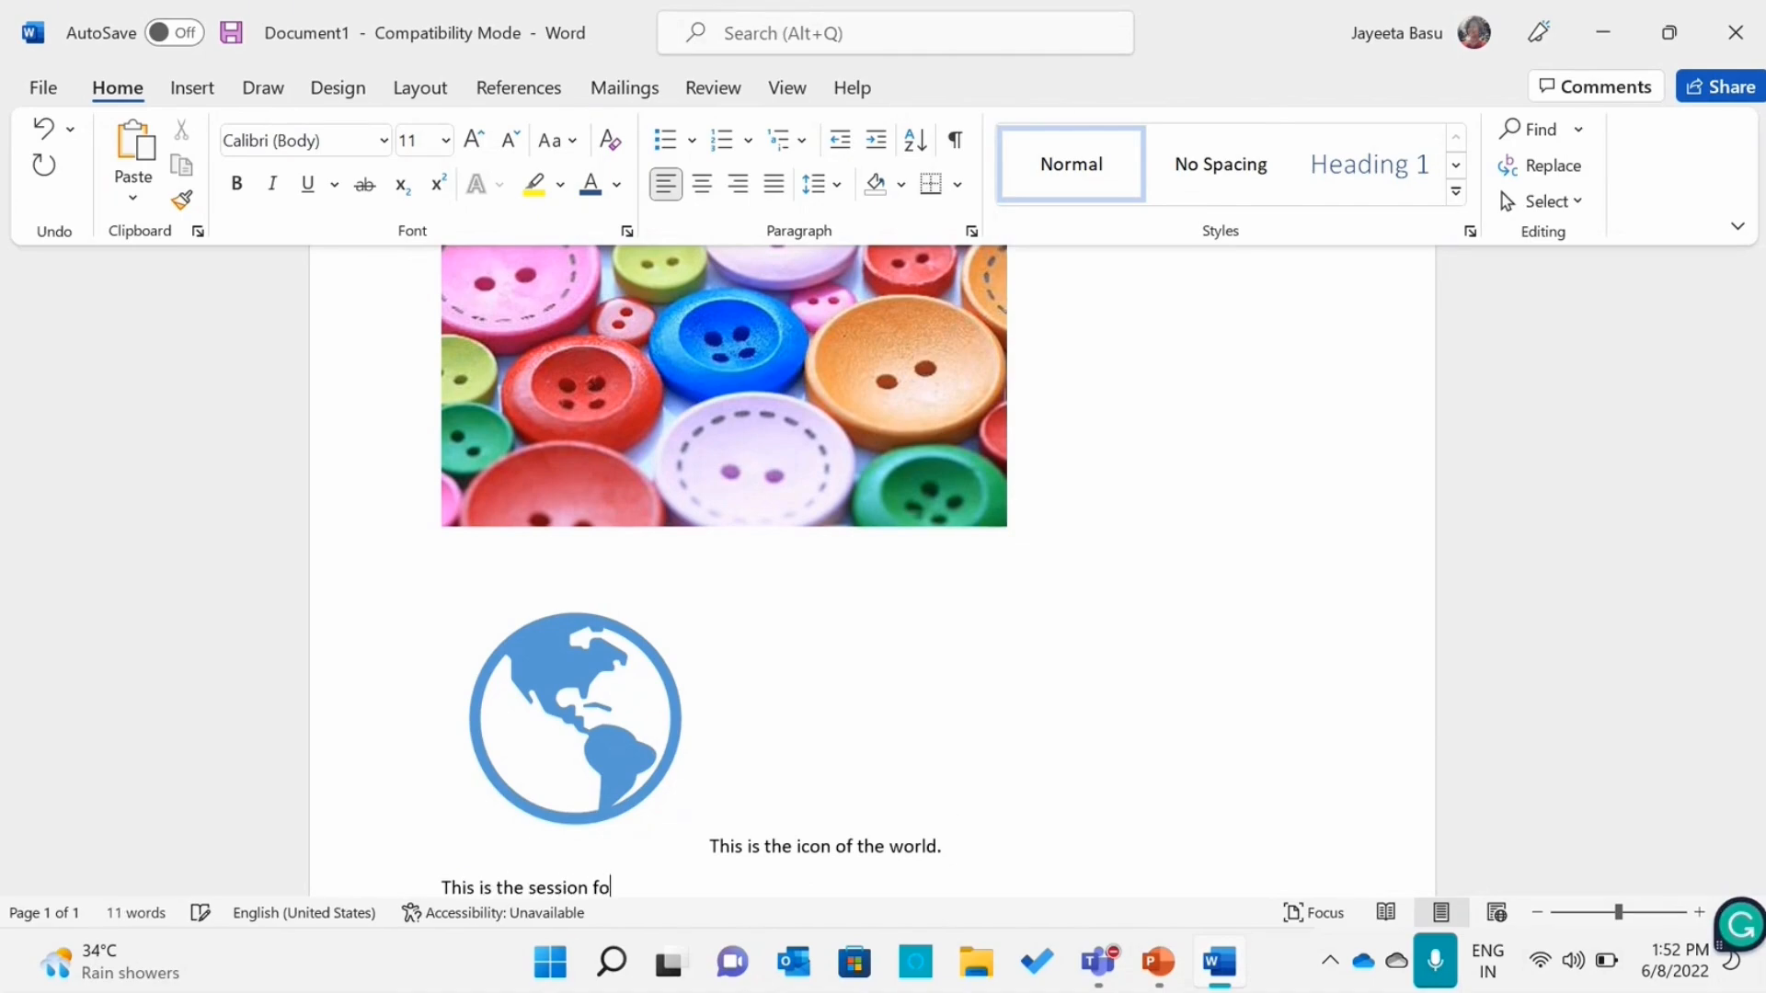
pyautogui.write('r Micr')
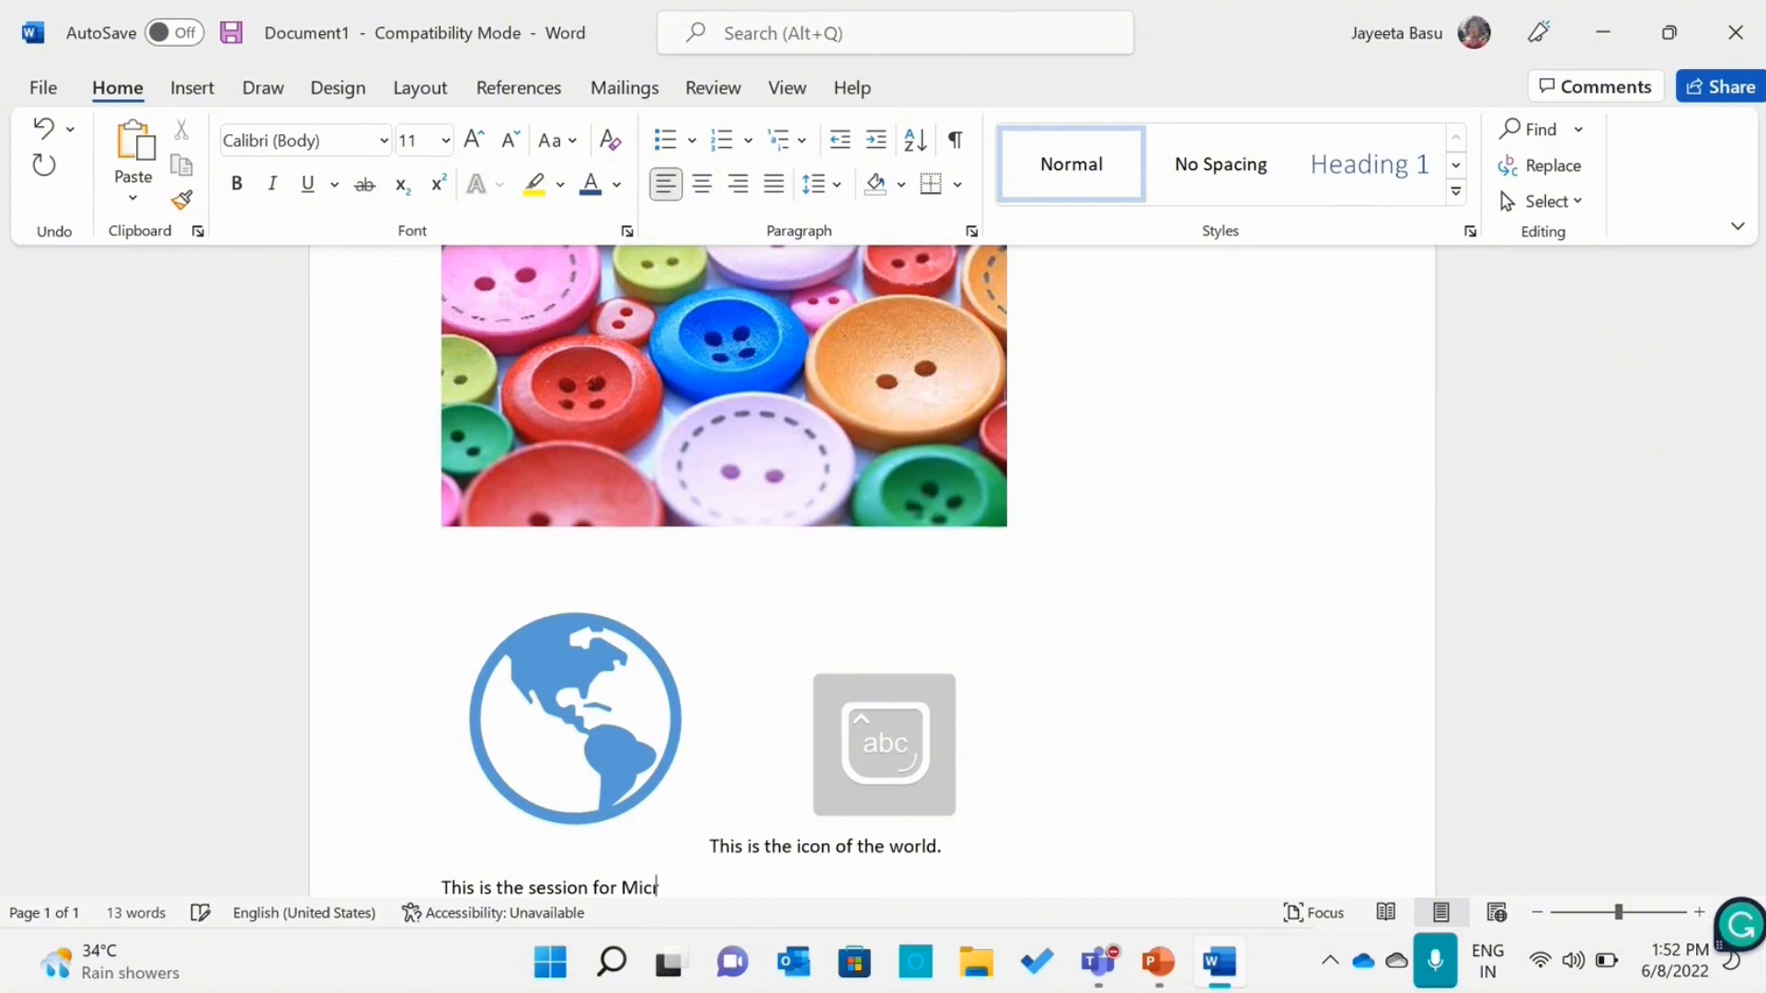
pyautogui.write('oso')
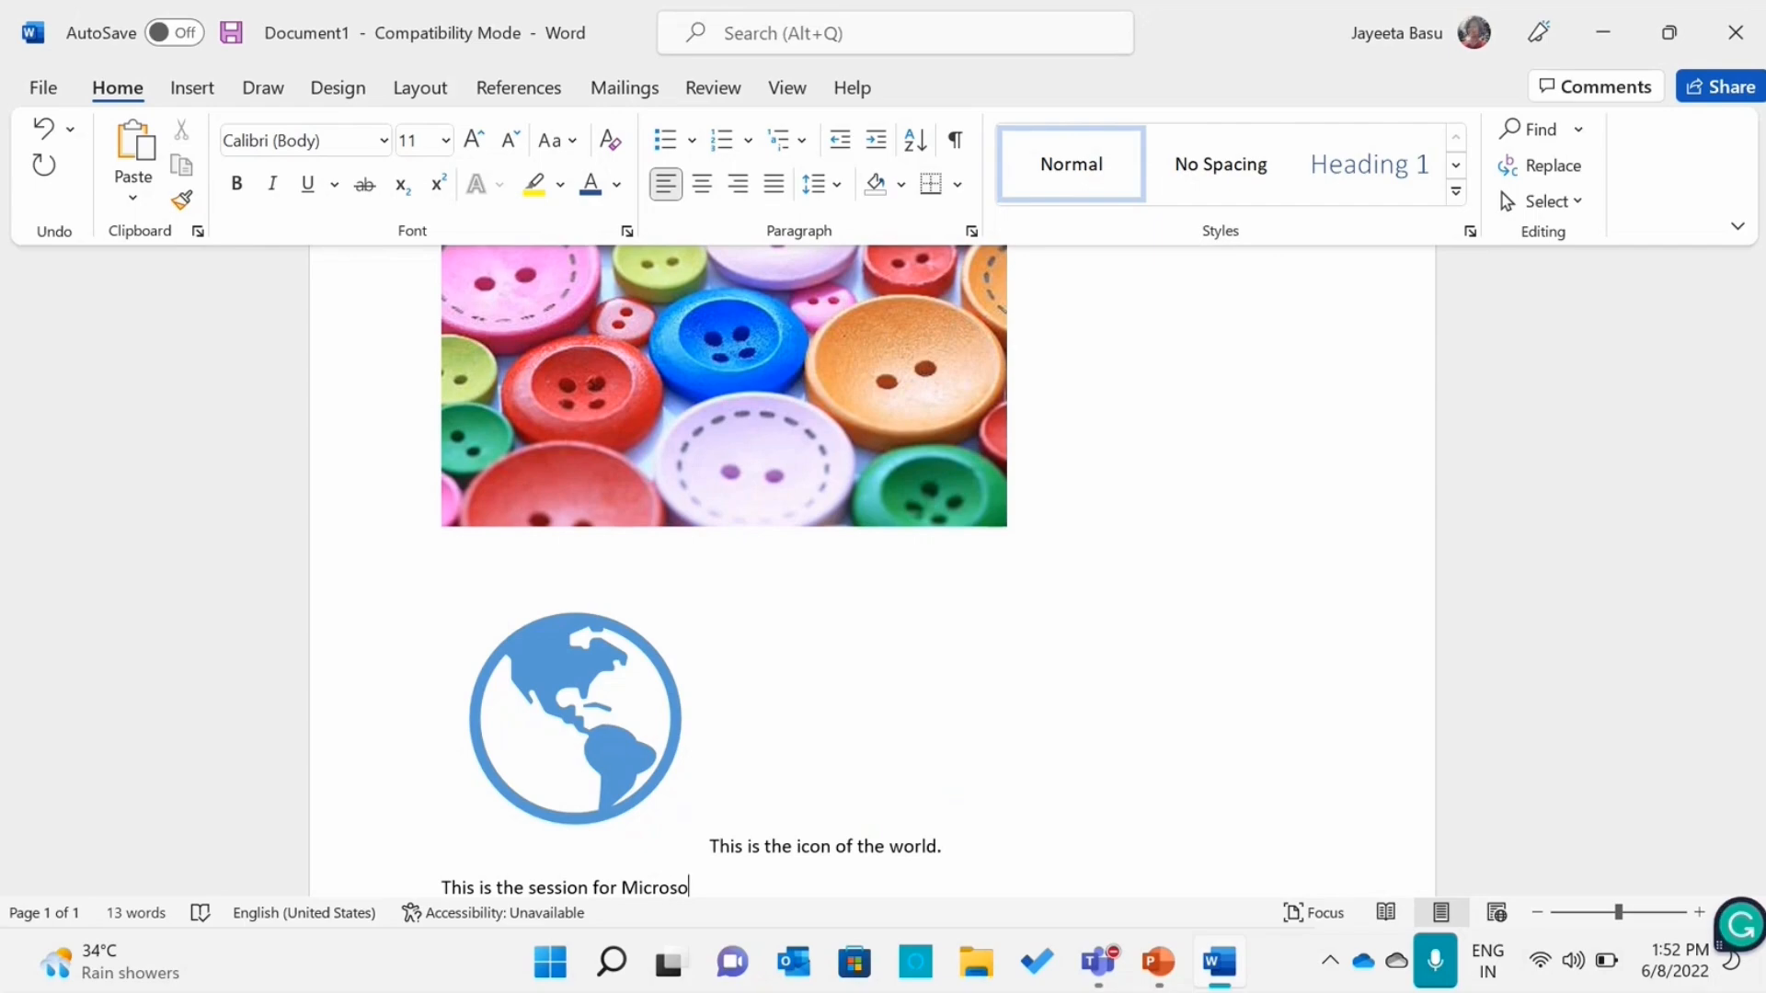
pyautogui.write('ft Wo')
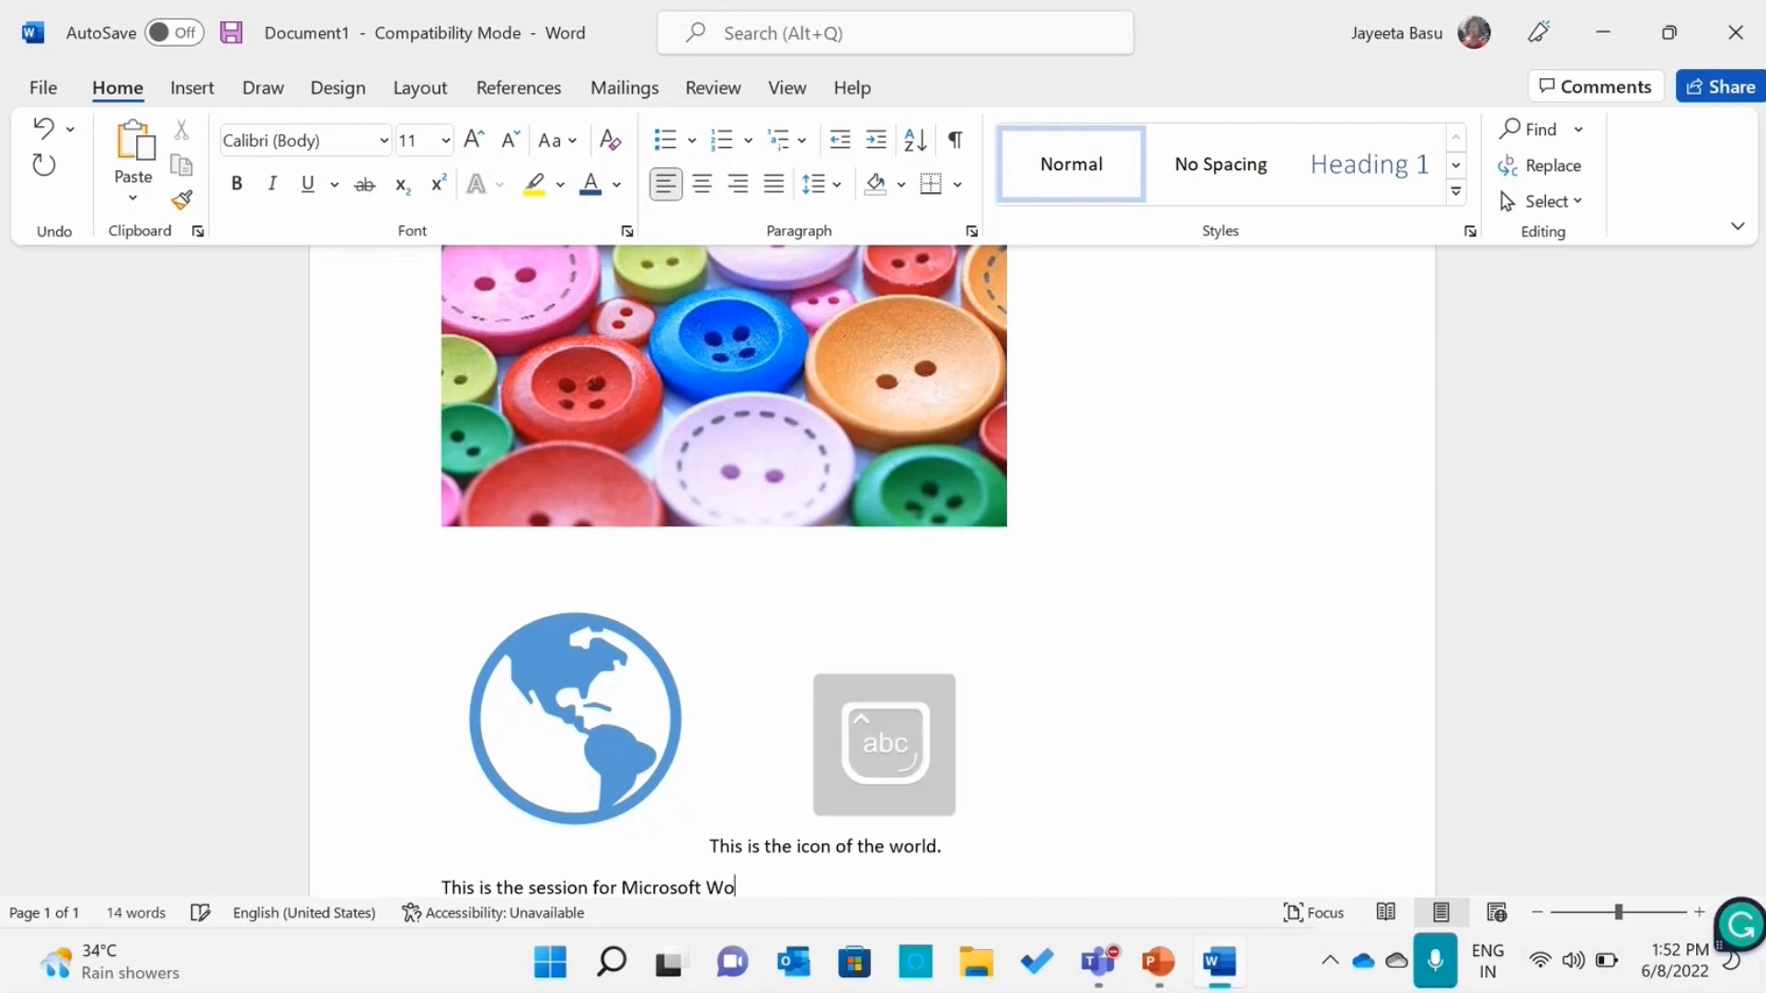
pyautogui.write('rd. This session is for')
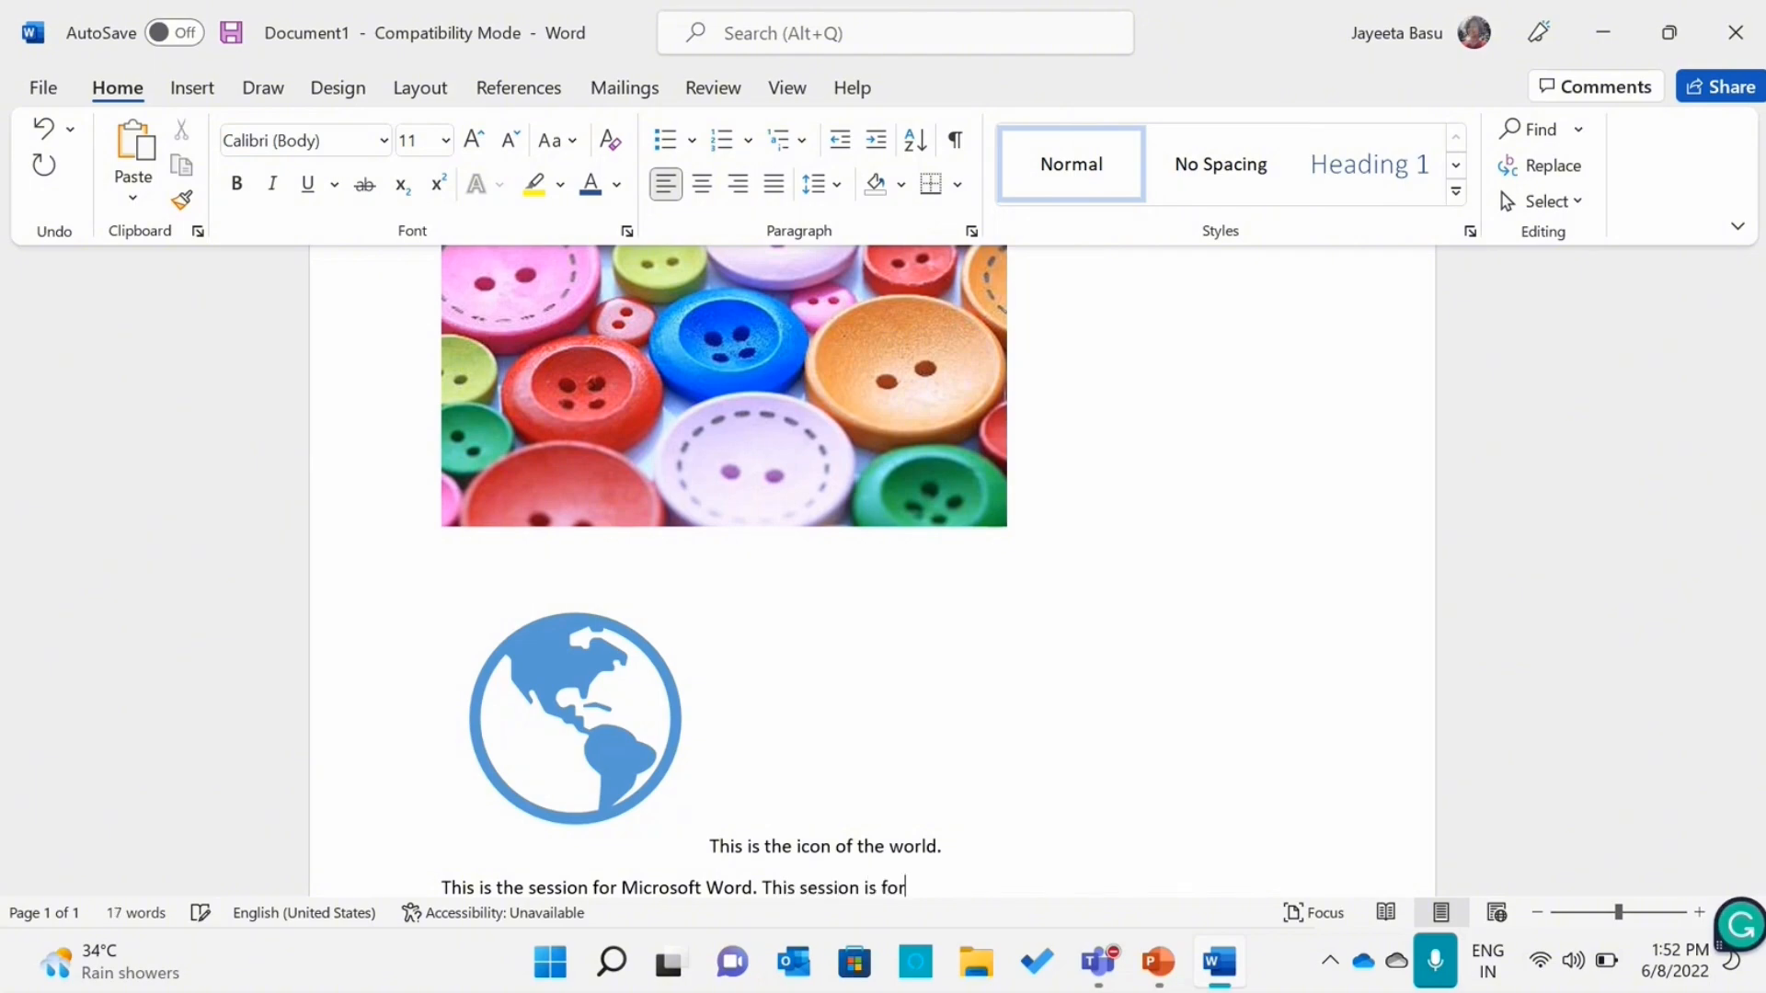
pyautogui.write(' 2 hrs, and')
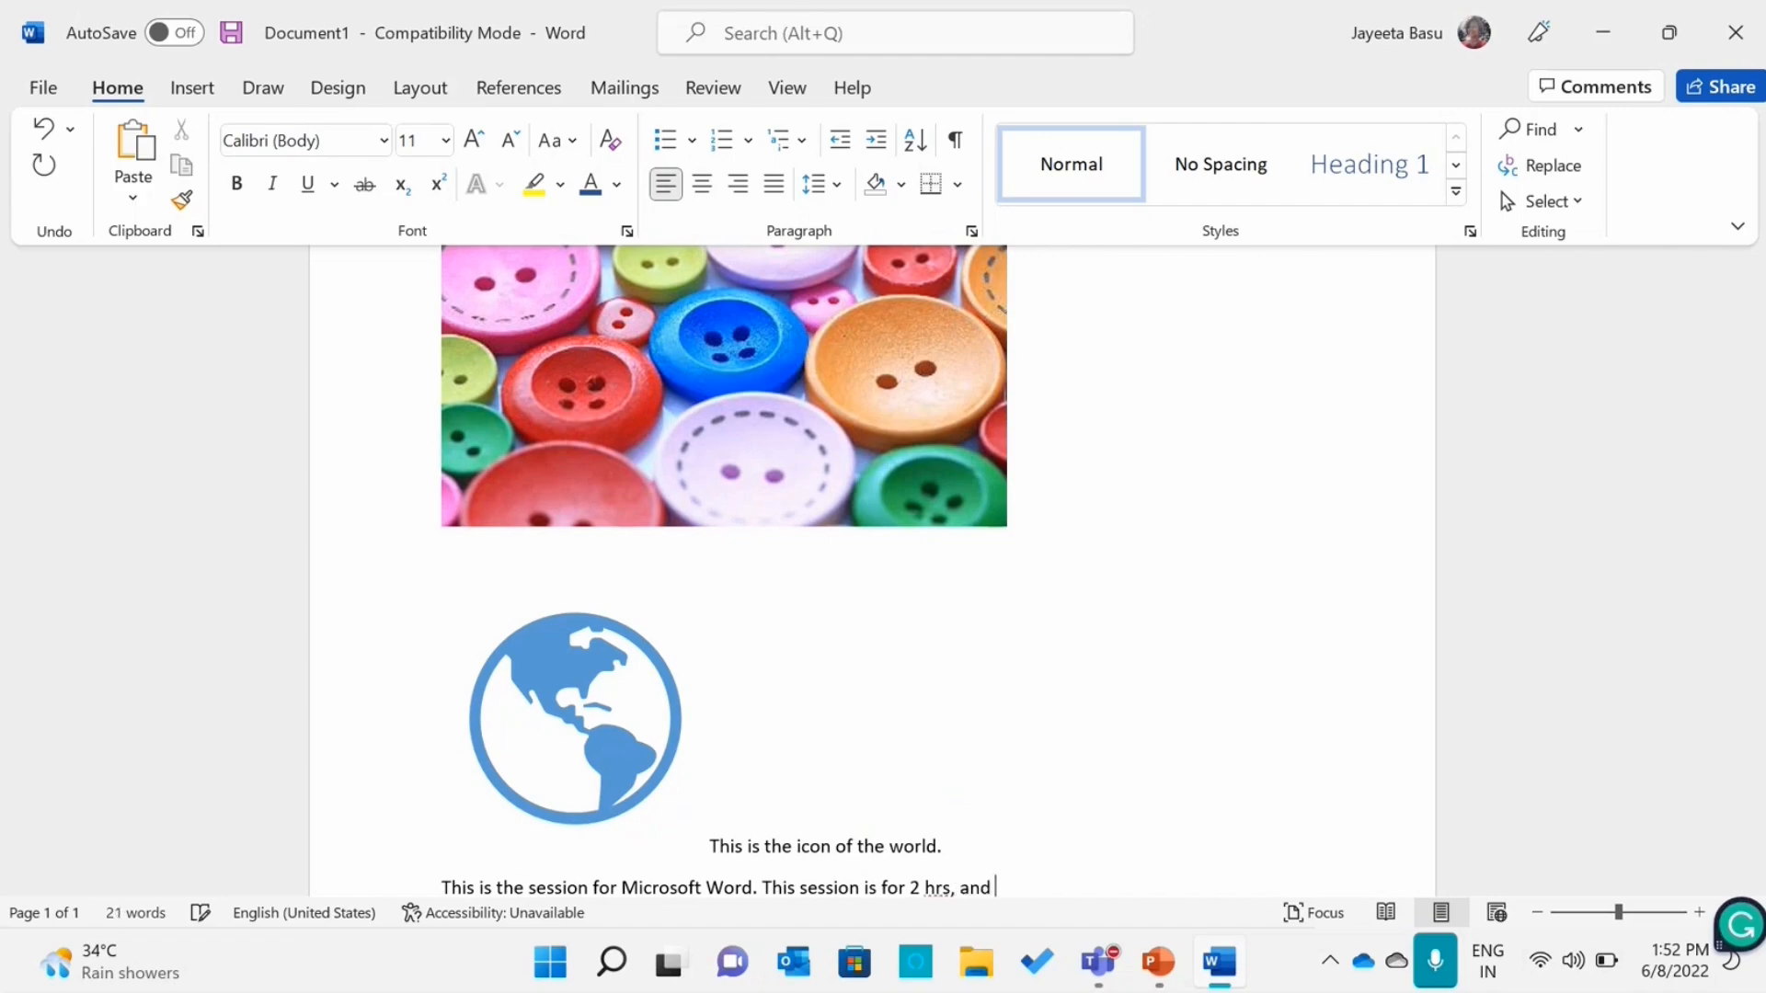
pyautogui.press('BackSpace')
pyautogui.press('BackSpace')
pyautogui.press('BackSpace')
pyautogui.press('BackSpace')
pyautogui.press('BackSpace')
pyautogui.write('. Th')
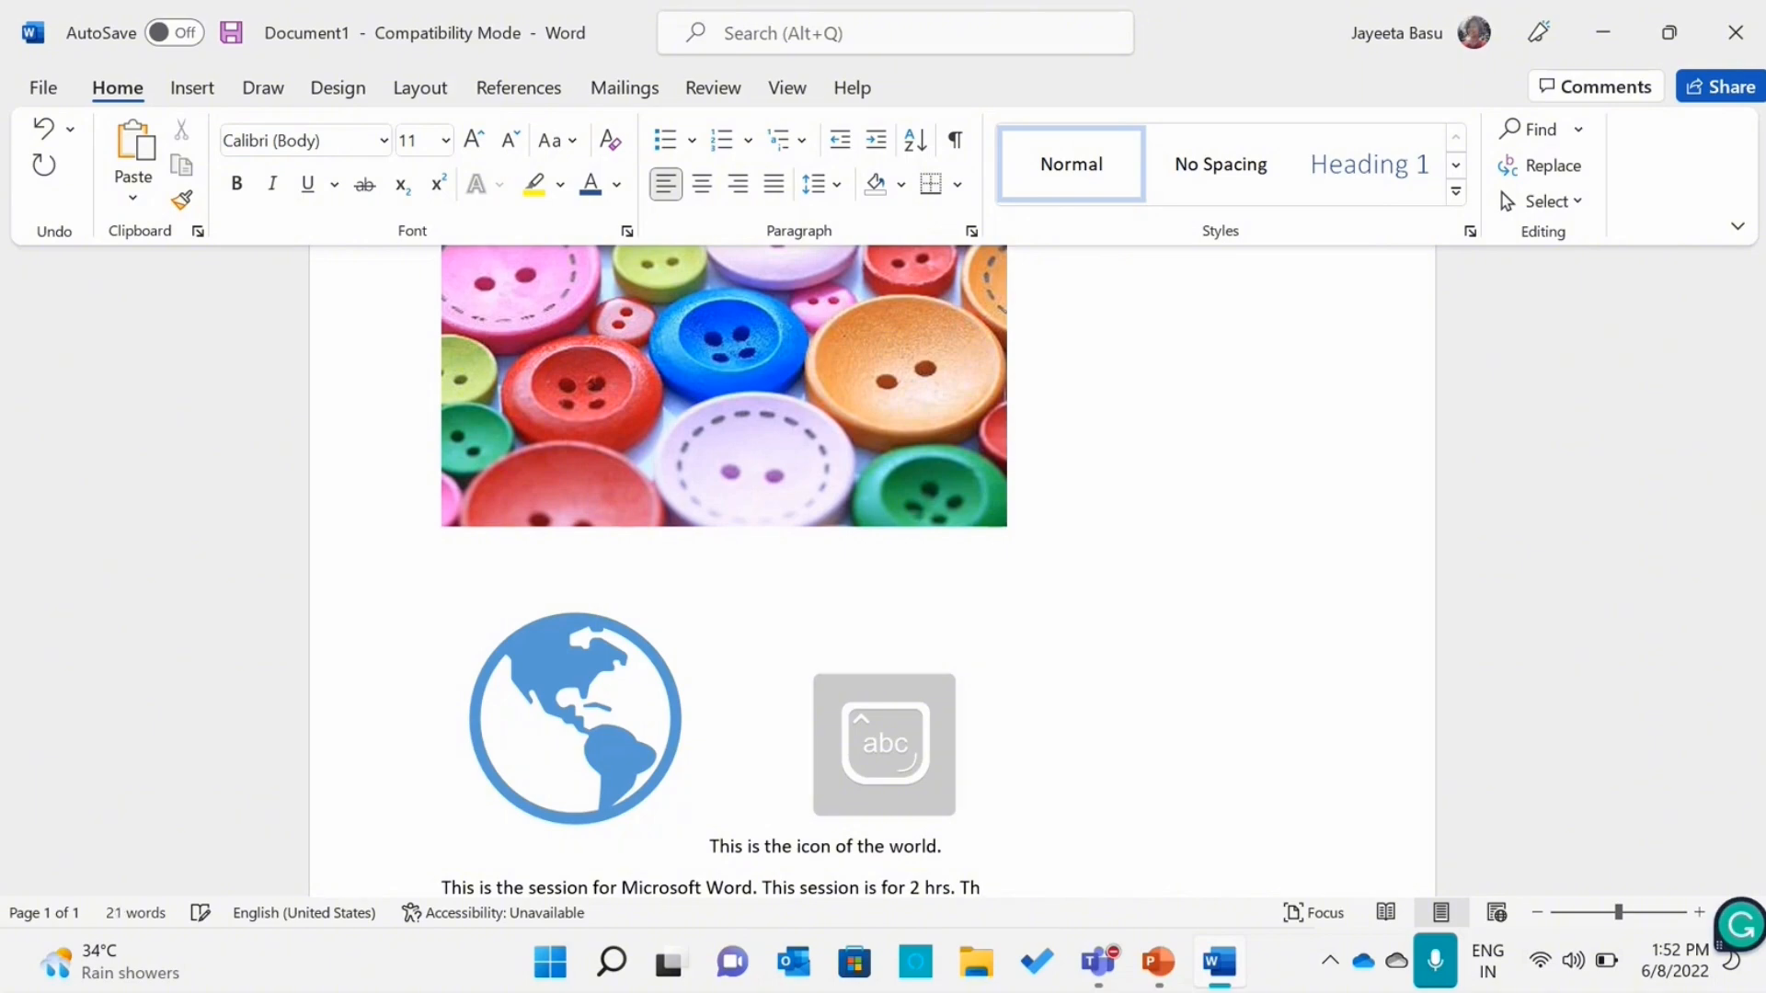
# Continue the paragraph with the sentence "With the help of Microsoft Word you will be able to create and edit documents."
pyautogui.press('BackSpace')
pyautogui.press('BackSpace')
pyautogui.press('capslock')
pyautogui.write('W')
pyautogui.press('capslock')
pyautogui.write('ith te')
pyautogui.press('BackSpace')
pyautogui.write('he help of Micr')
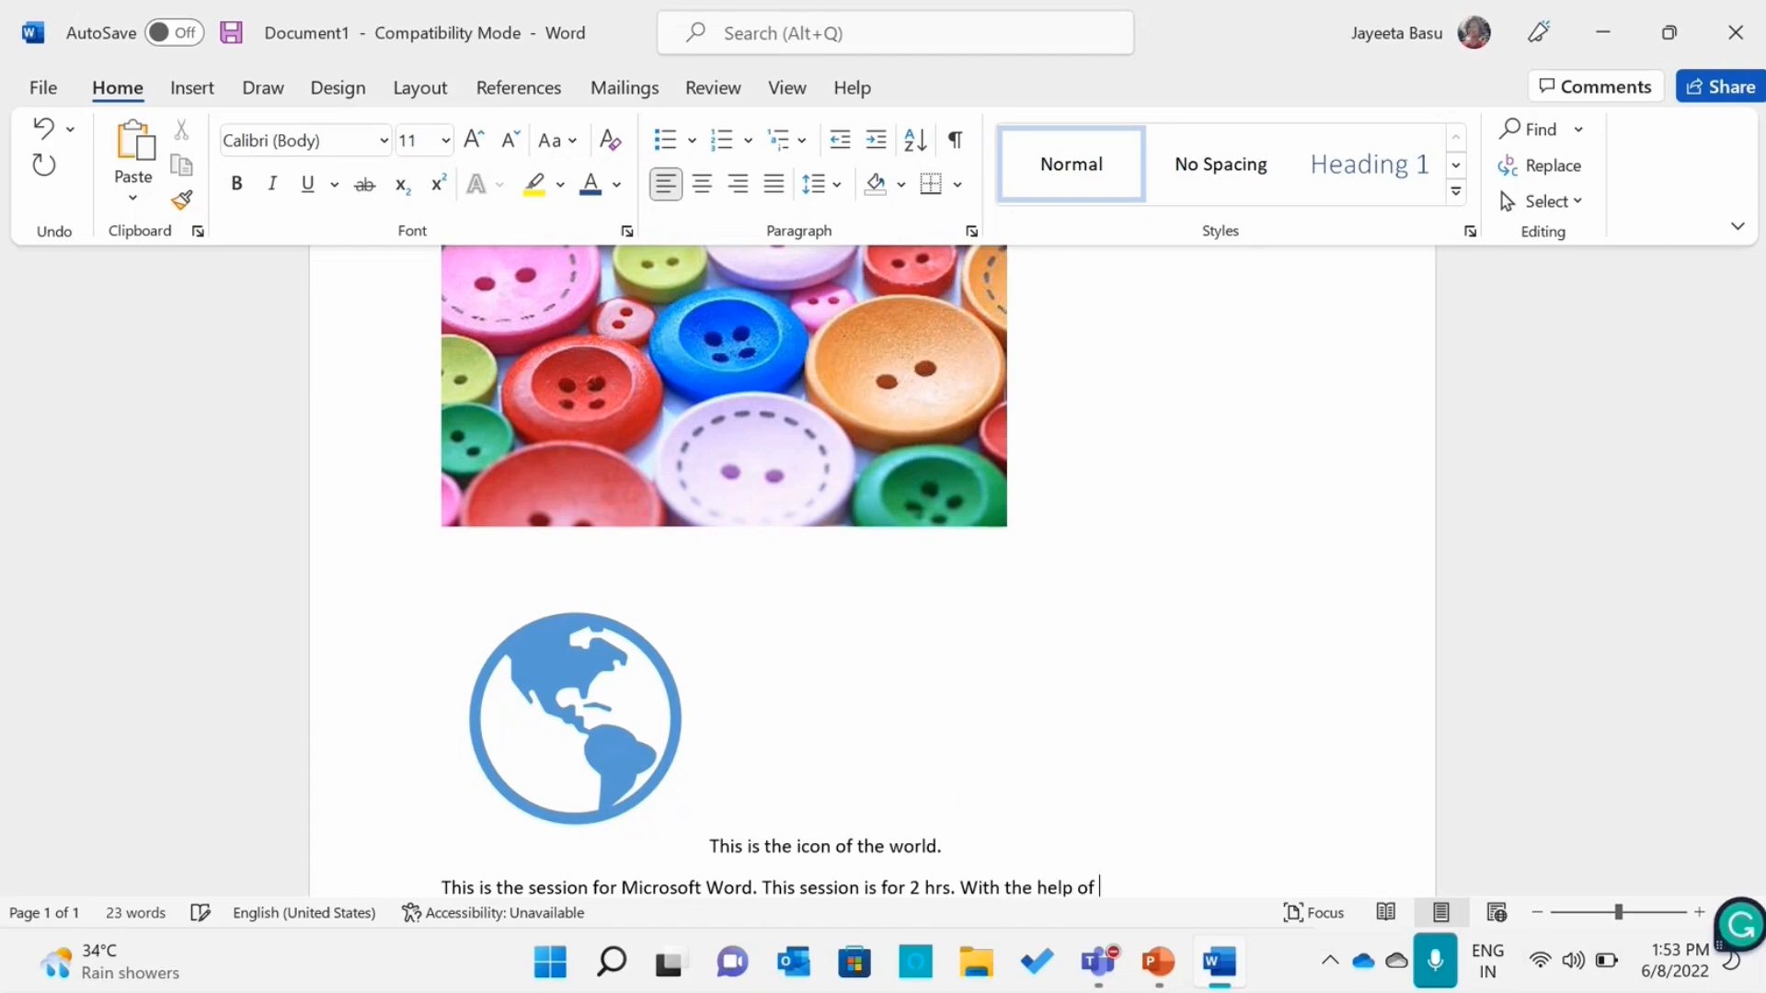
pyautogui.write('osoft W')
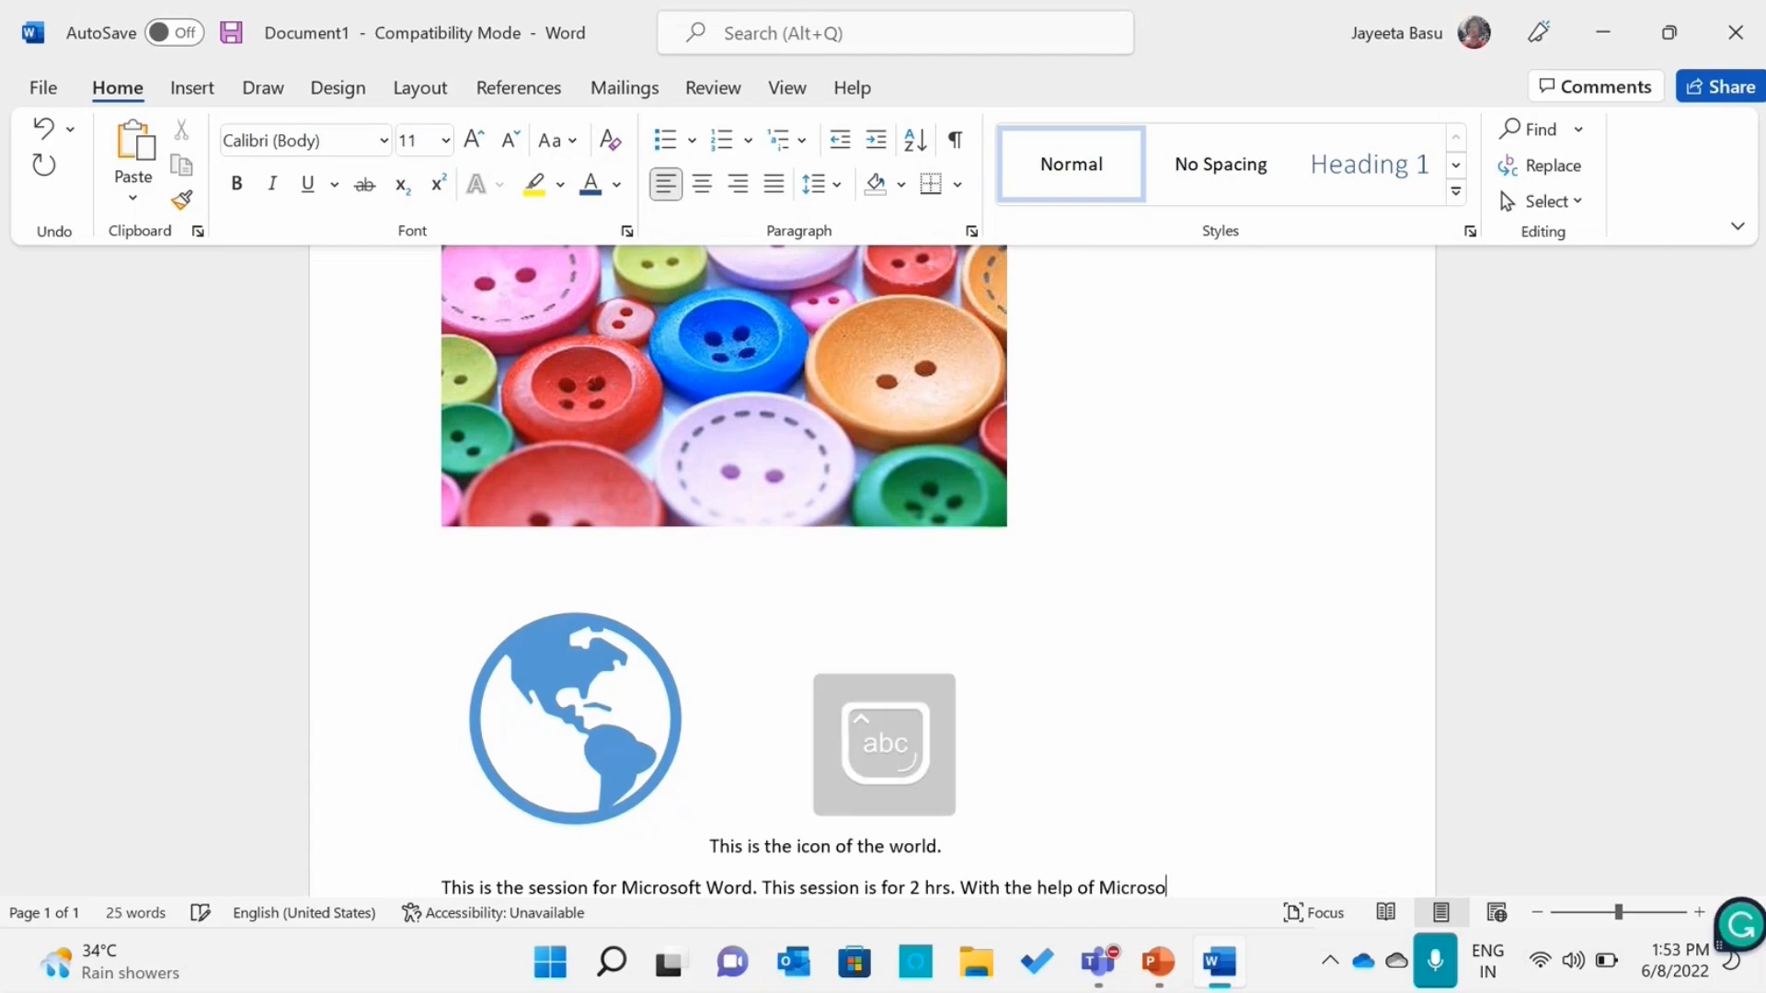
pyautogui.write('ord you will be able')
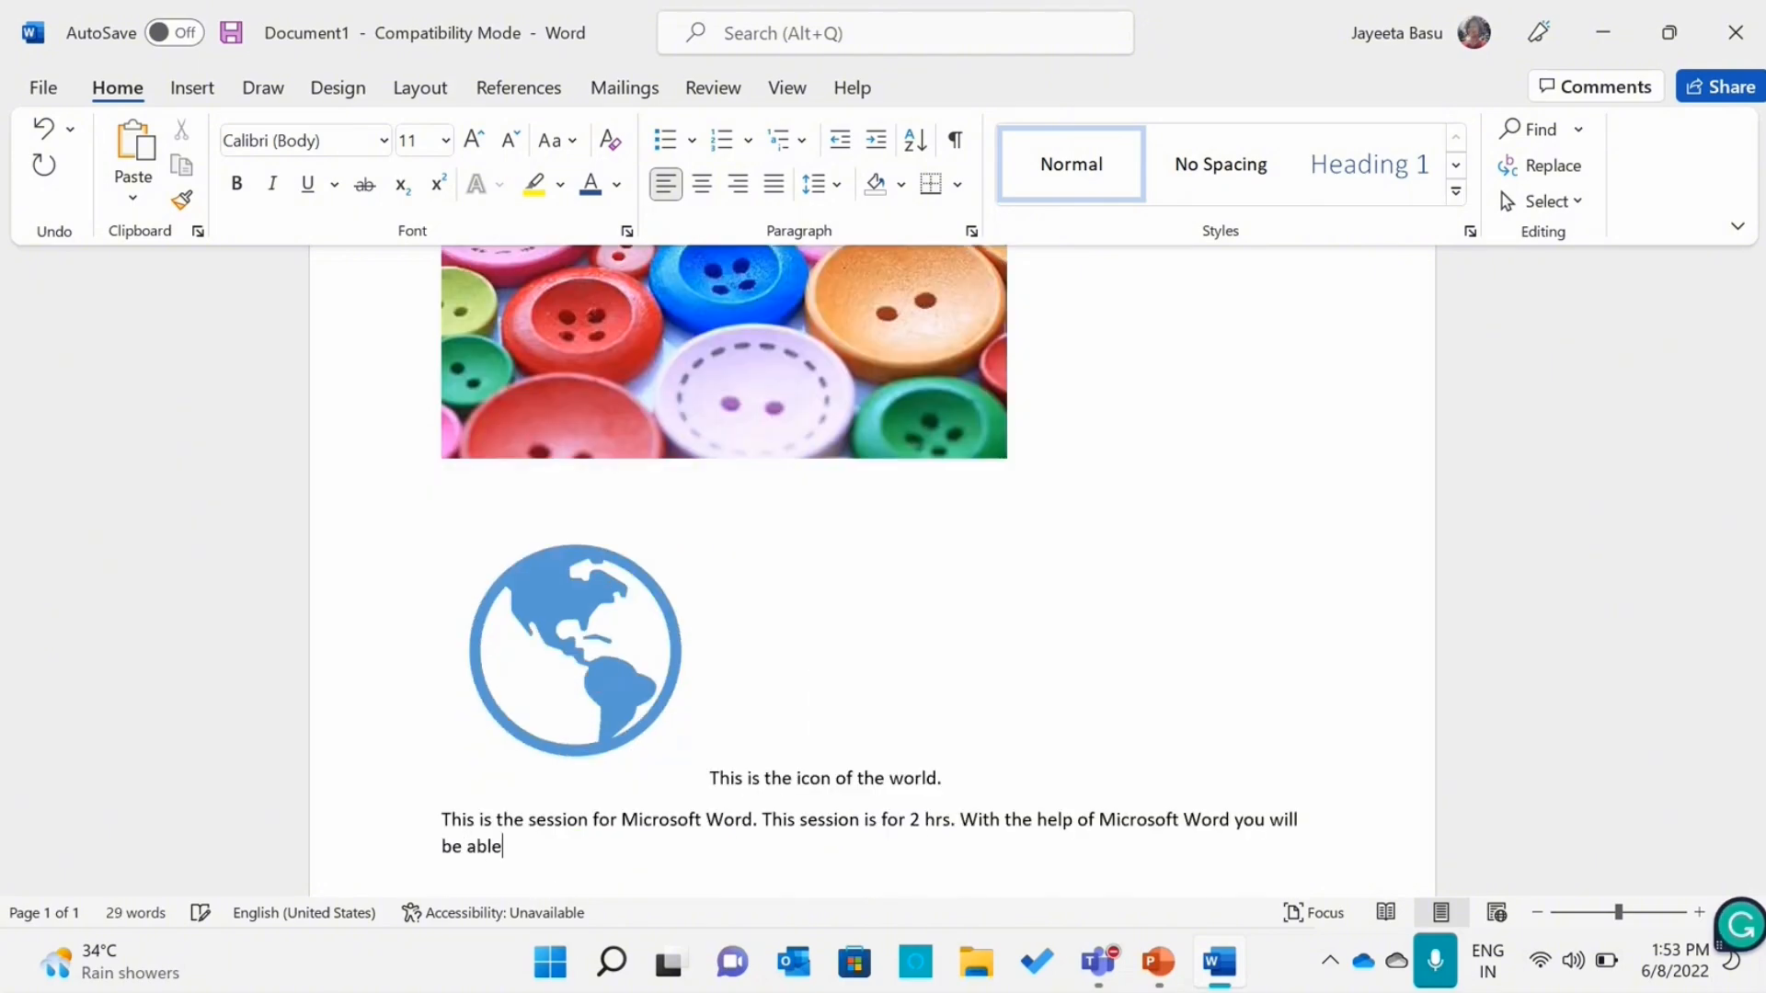
pyautogui.write(' to c')
pyautogui.press('BackSpace')
pyautogui.write('create and edi')
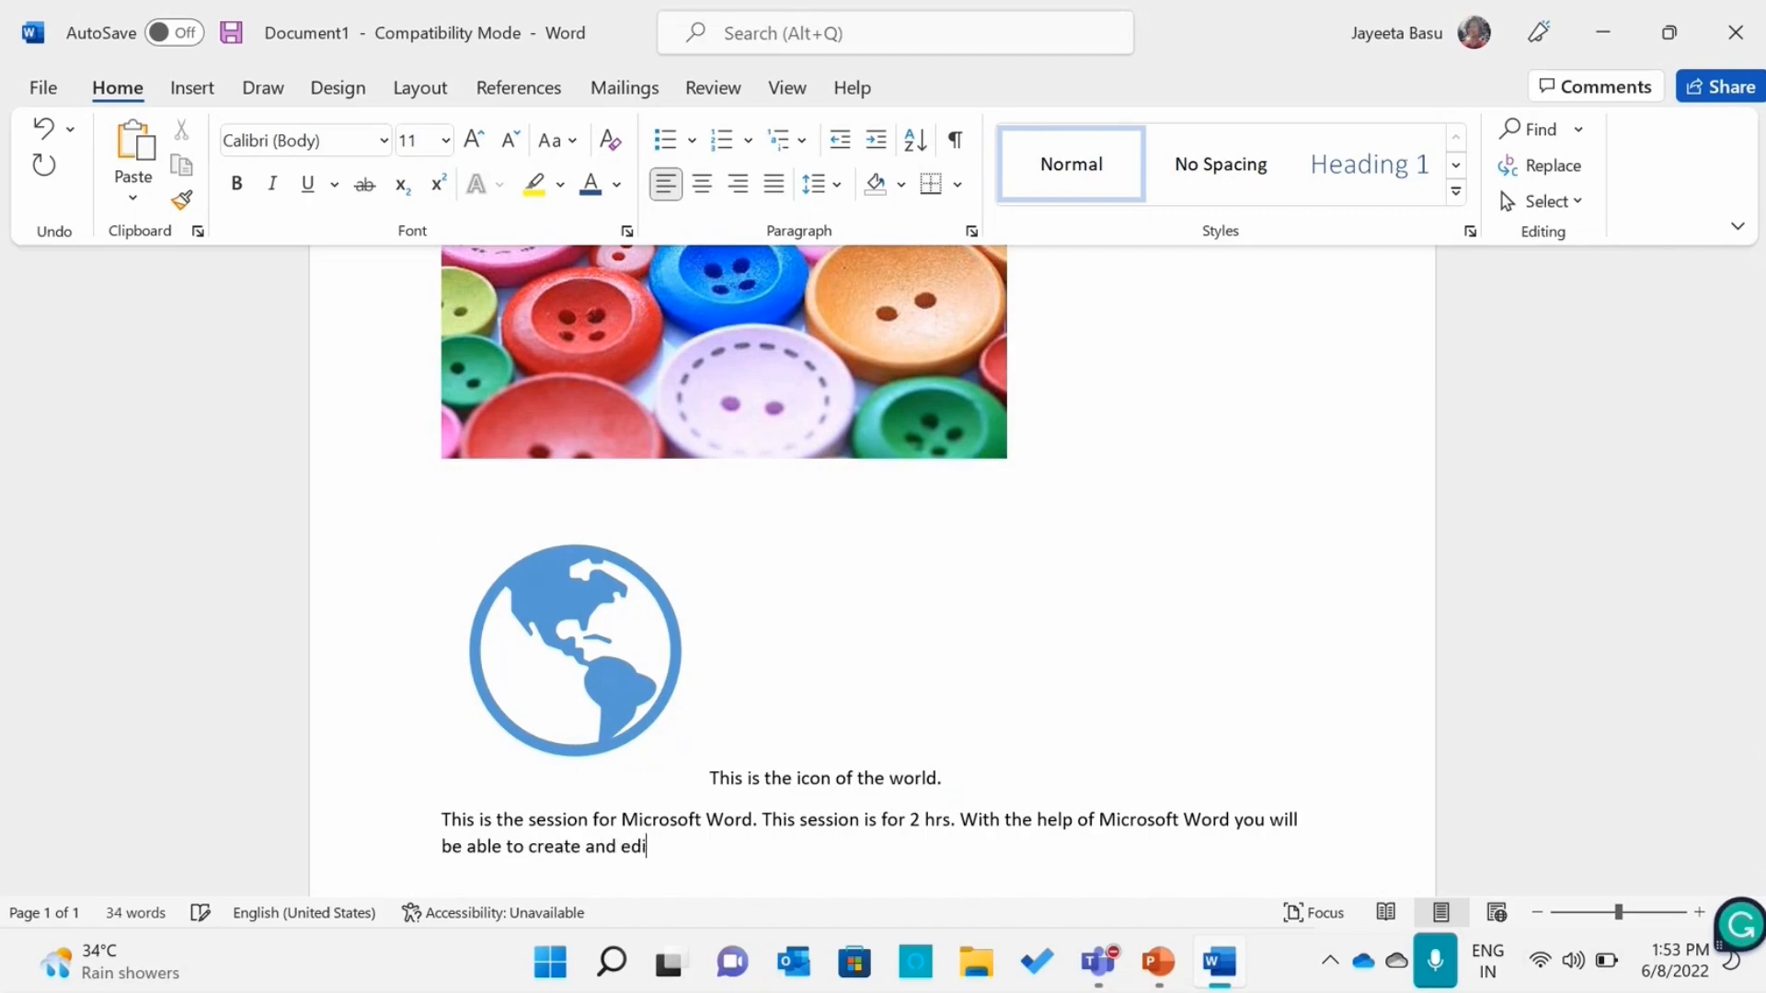
pyautogui.write('t documents.')
# Delete the globe icon with its caption line and the picture of colourful buttons, leaving only the new paragraph
pyautogui.moveTo(948, 771); pyautogui.dragTo(690, 750)
pyautogui.press('Delete')
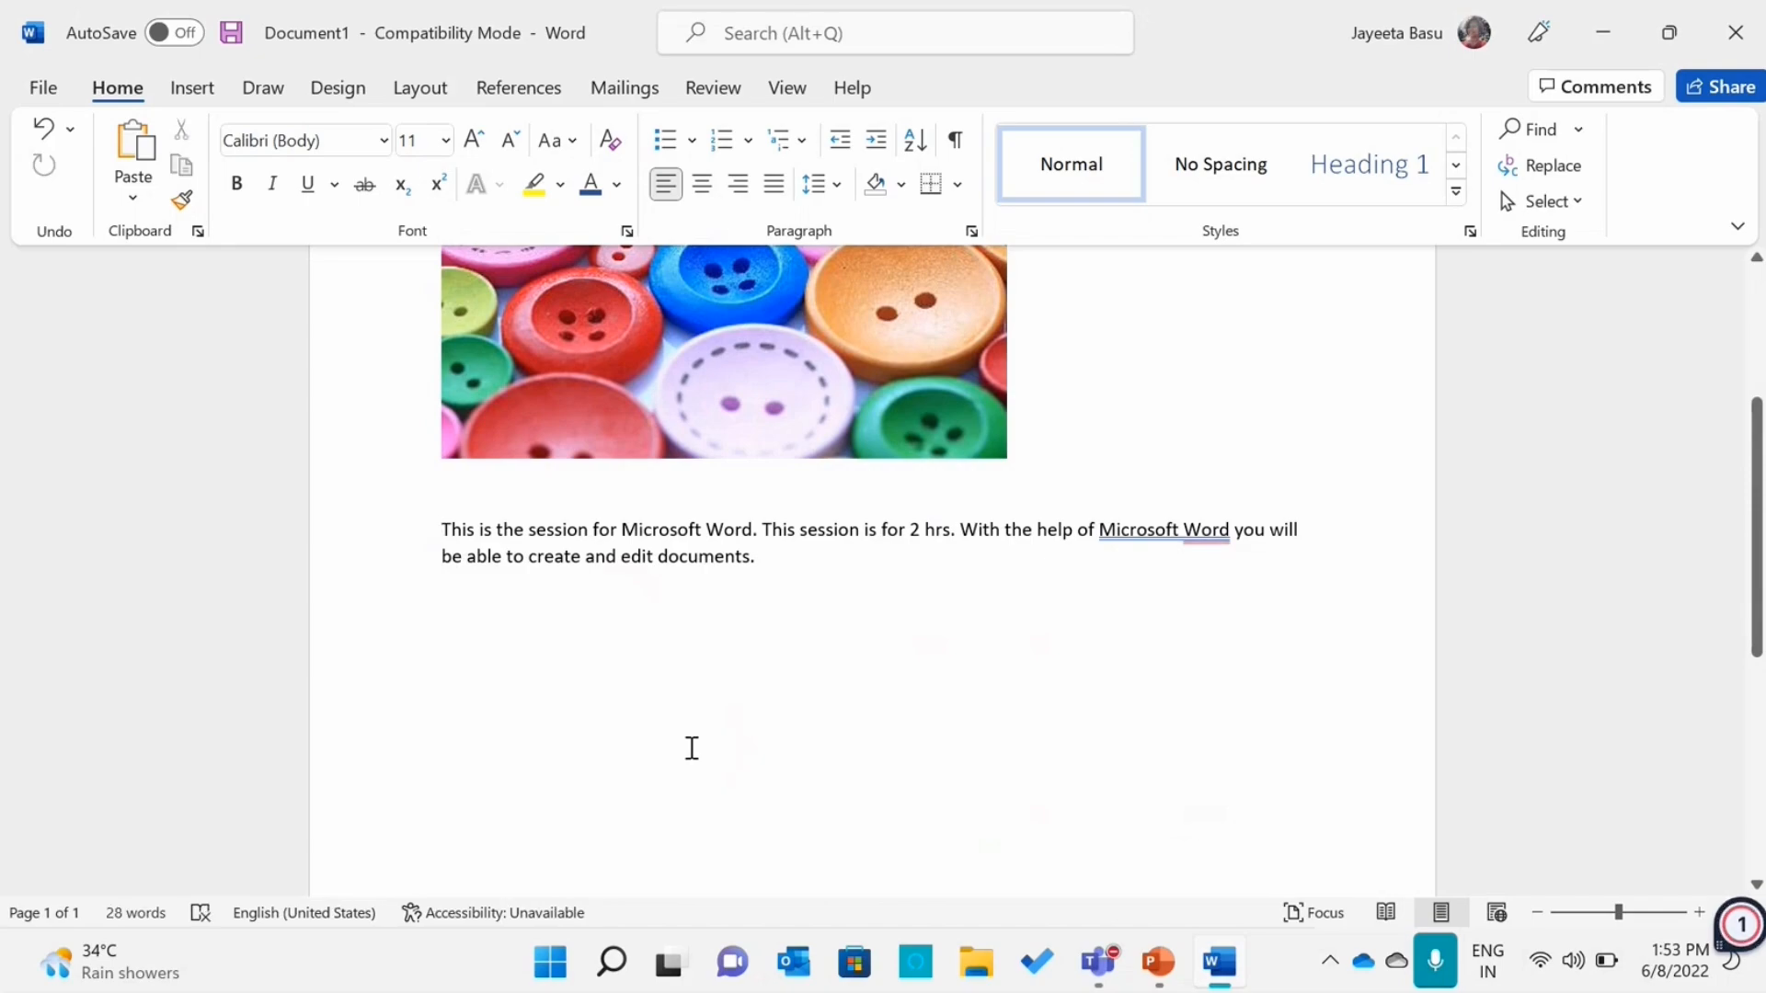
pyautogui.click(880, 371)
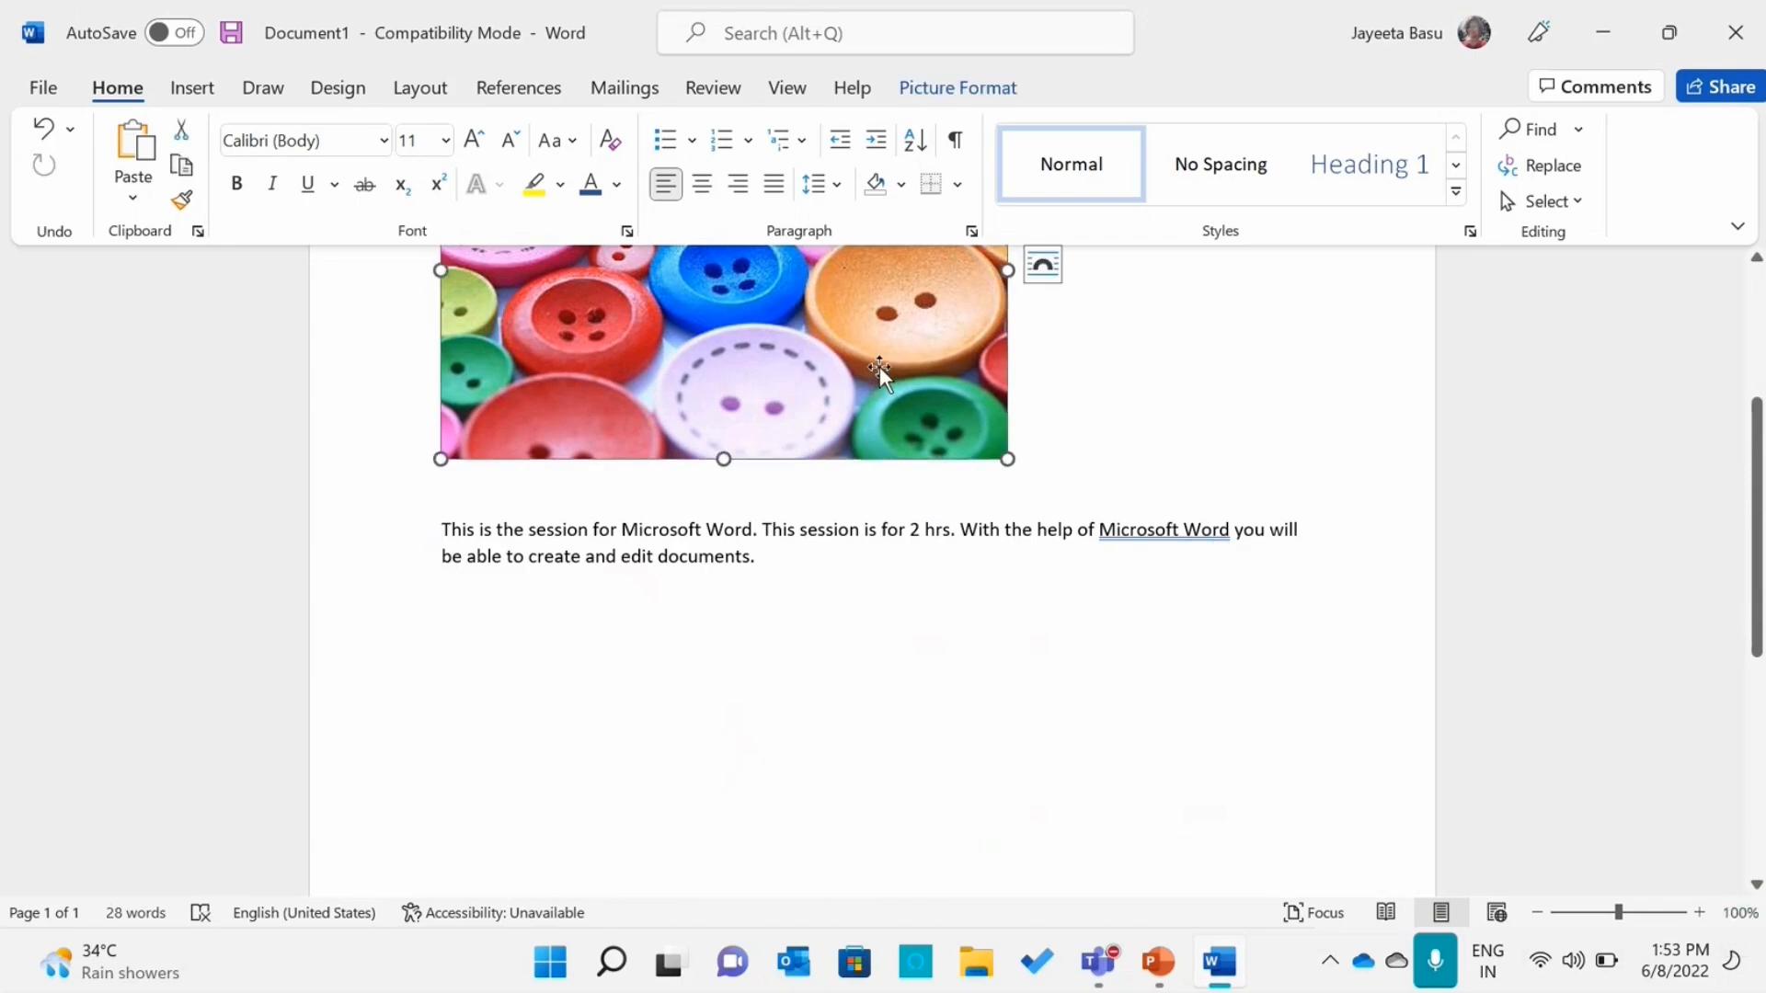
pyautogui.press('Delete')
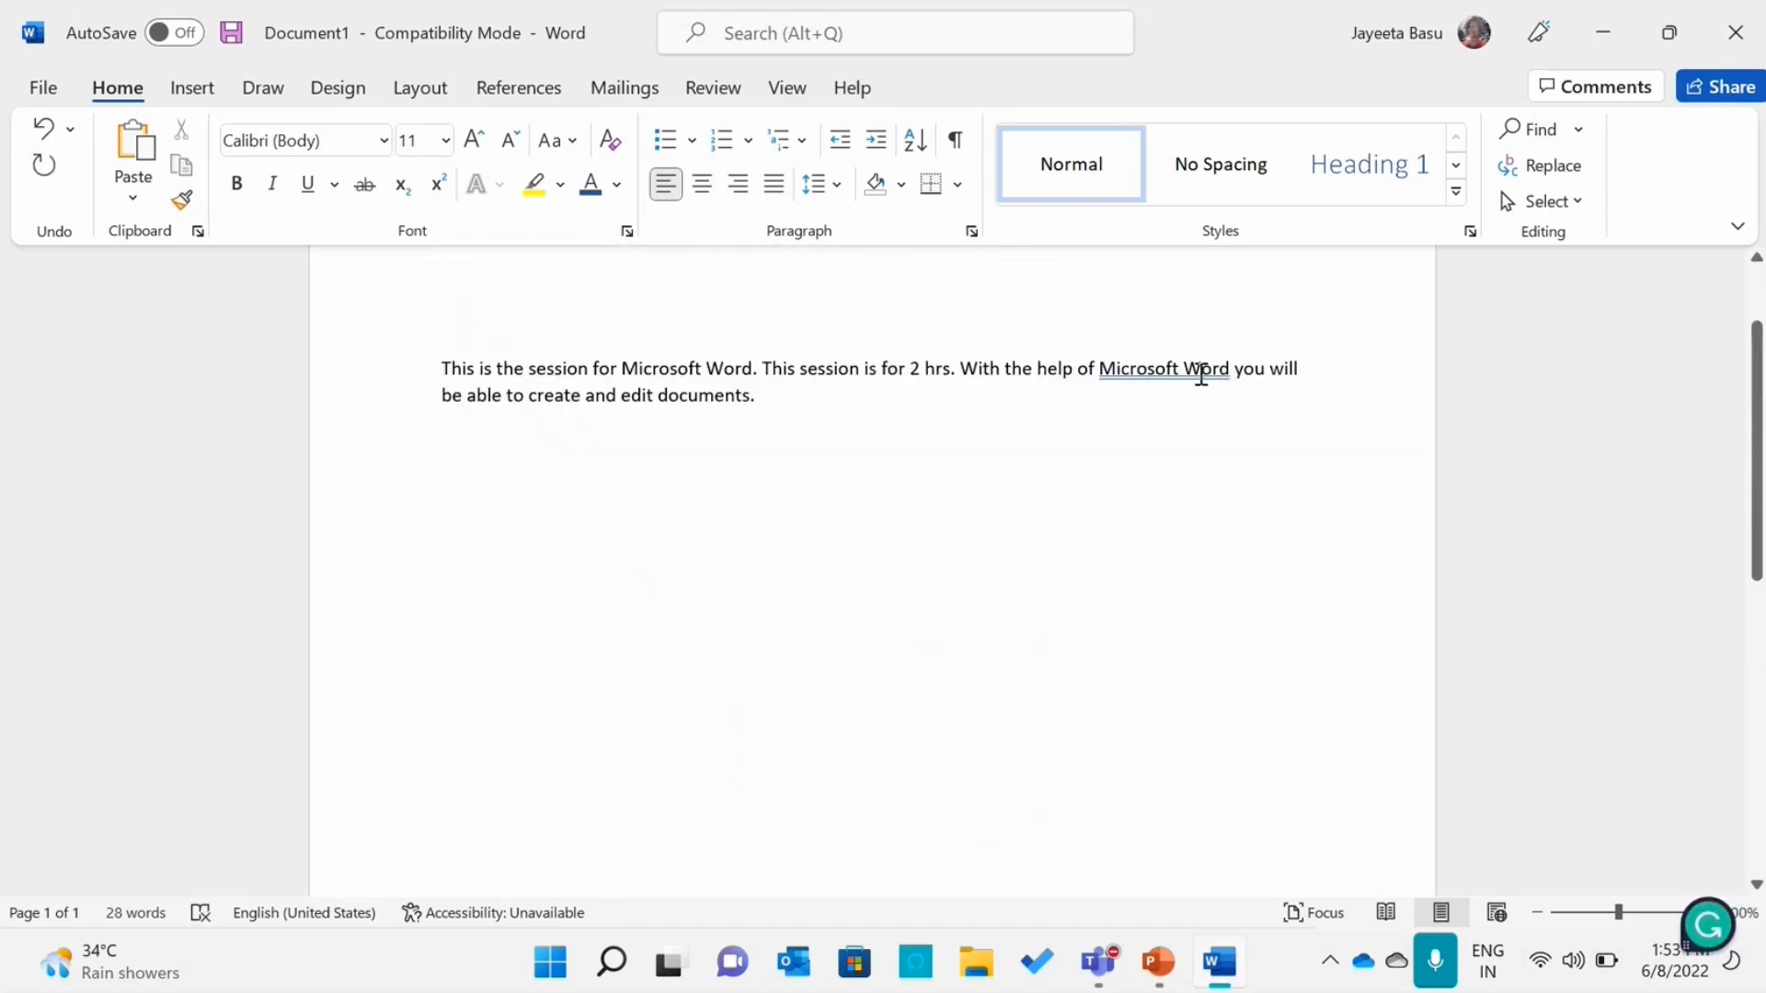
# Accept the grammar suggestion "Microsoft Word," for the flagged phrase in the paragraph's last sentence
pyautogui.rightClick(1201, 374)
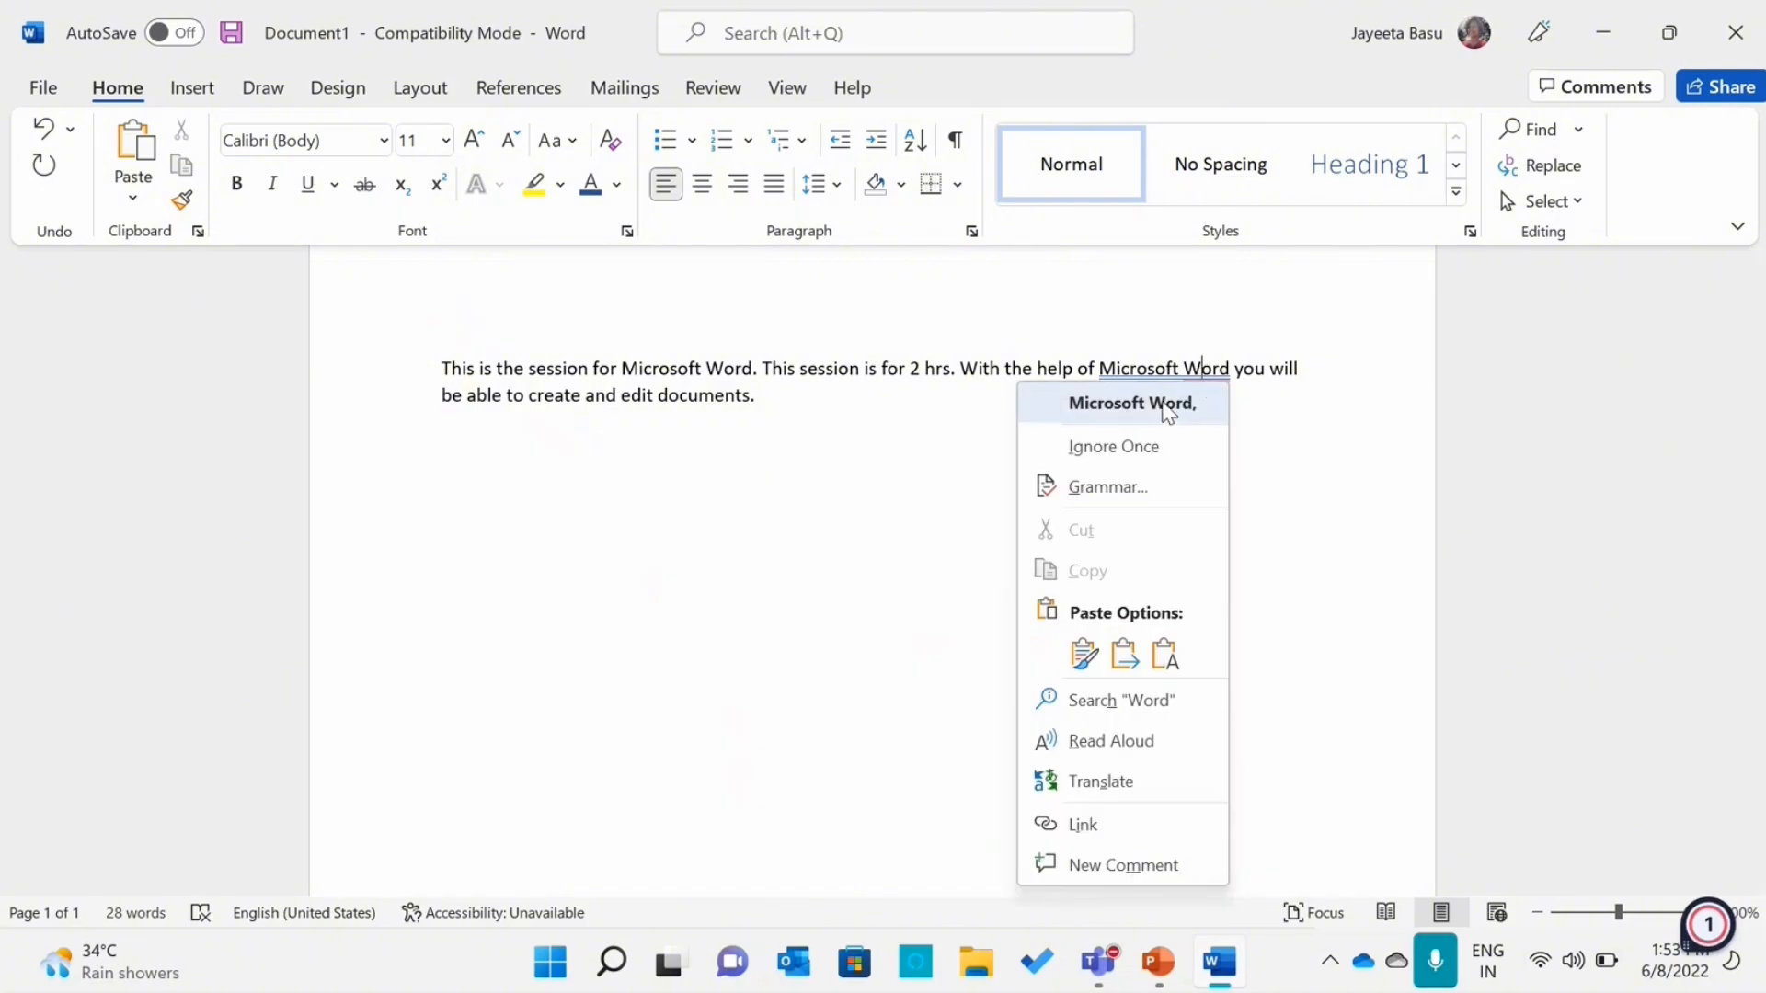
pyautogui.click(1168, 412)
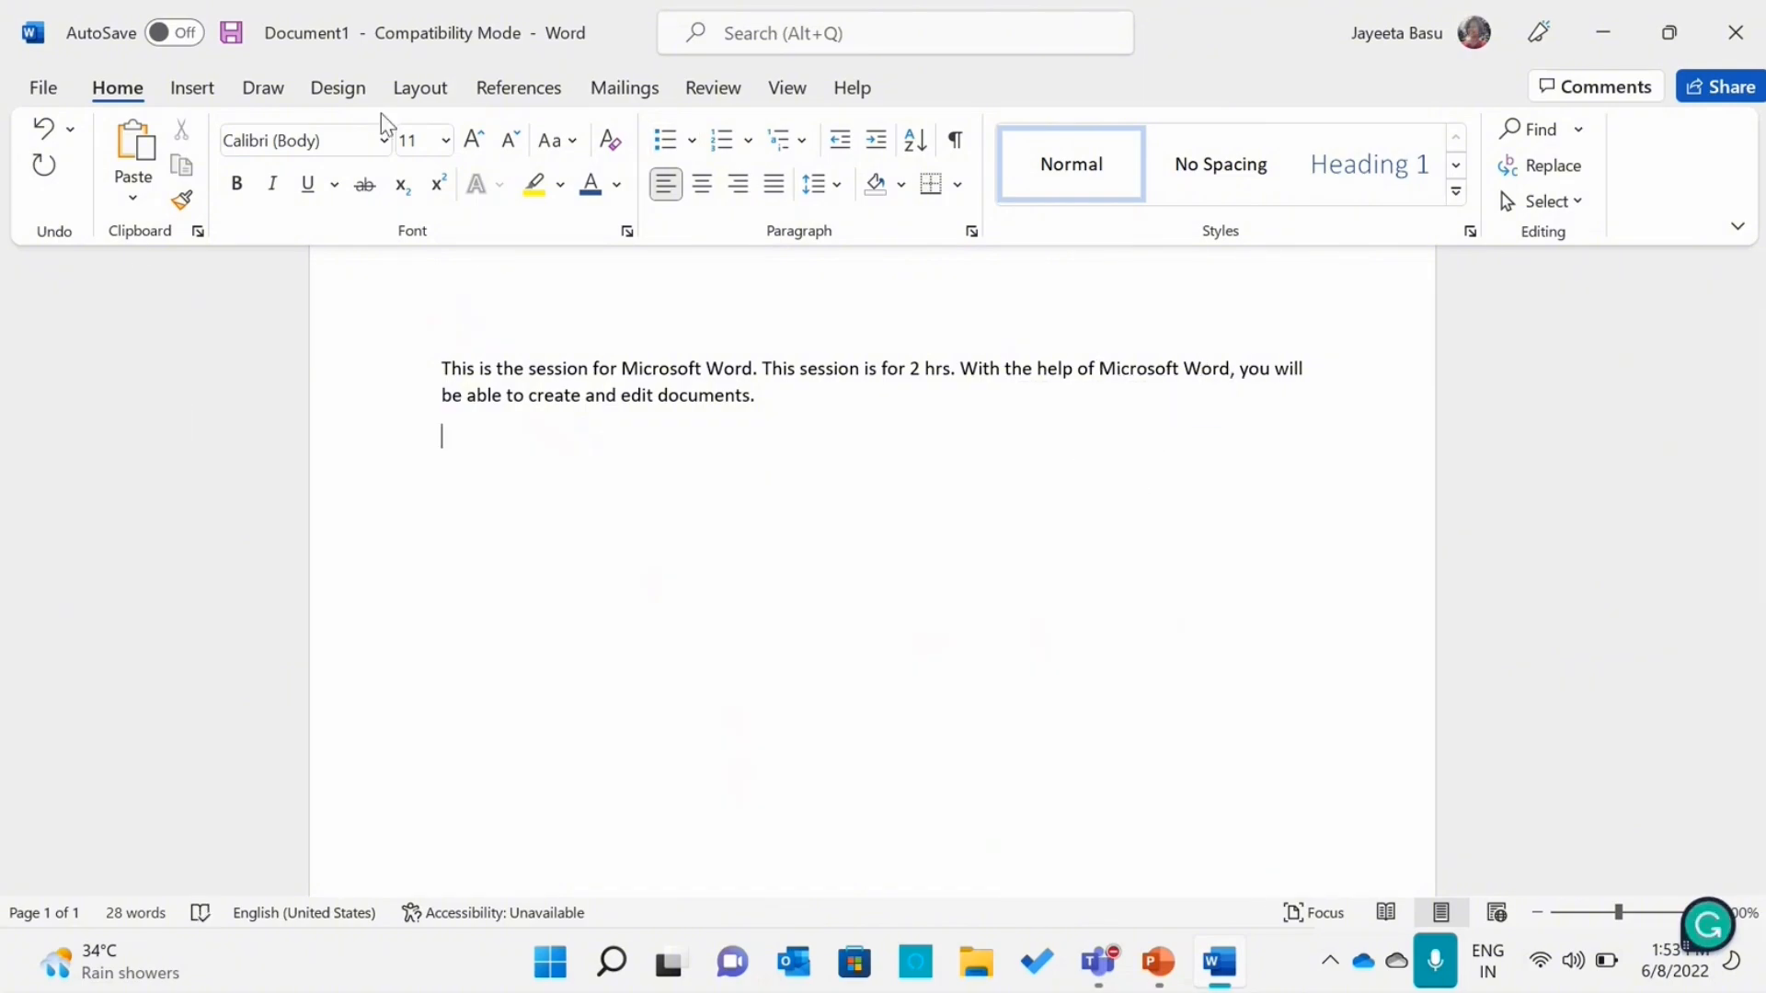
# View the text-only document in Outline view, look through the available outline levels, and close Outline view
pyautogui.click(784, 89)
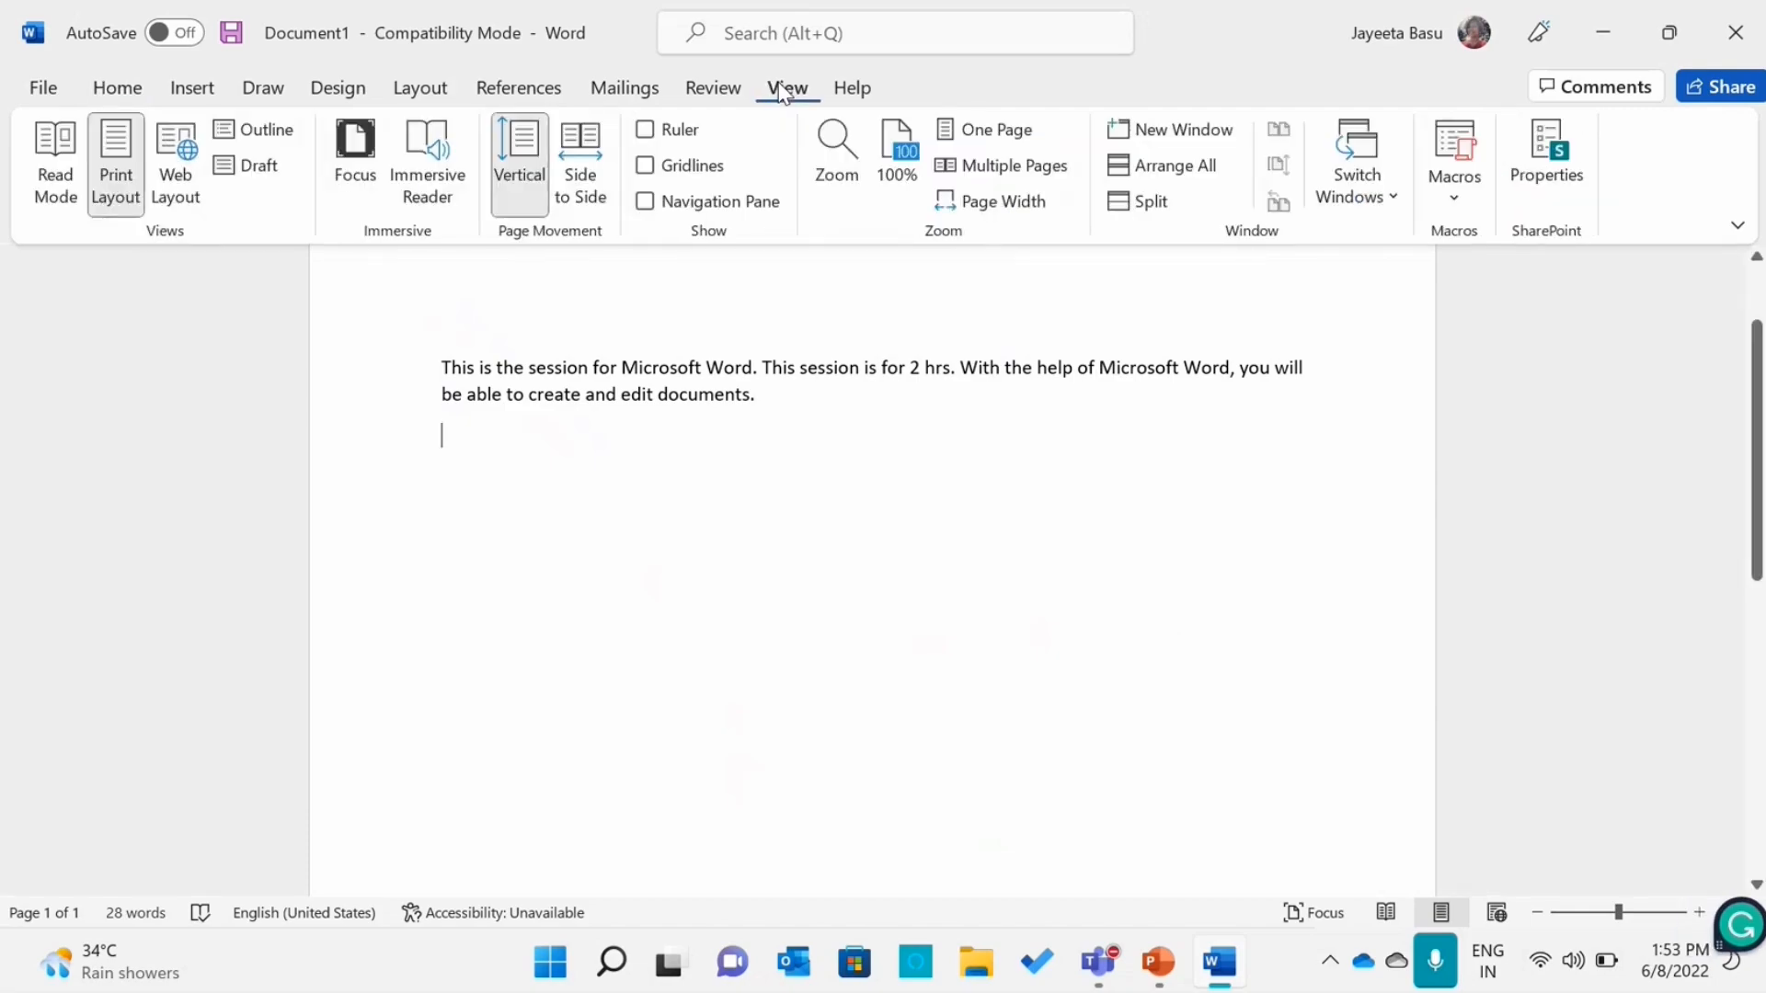
pyautogui.click(276, 138)
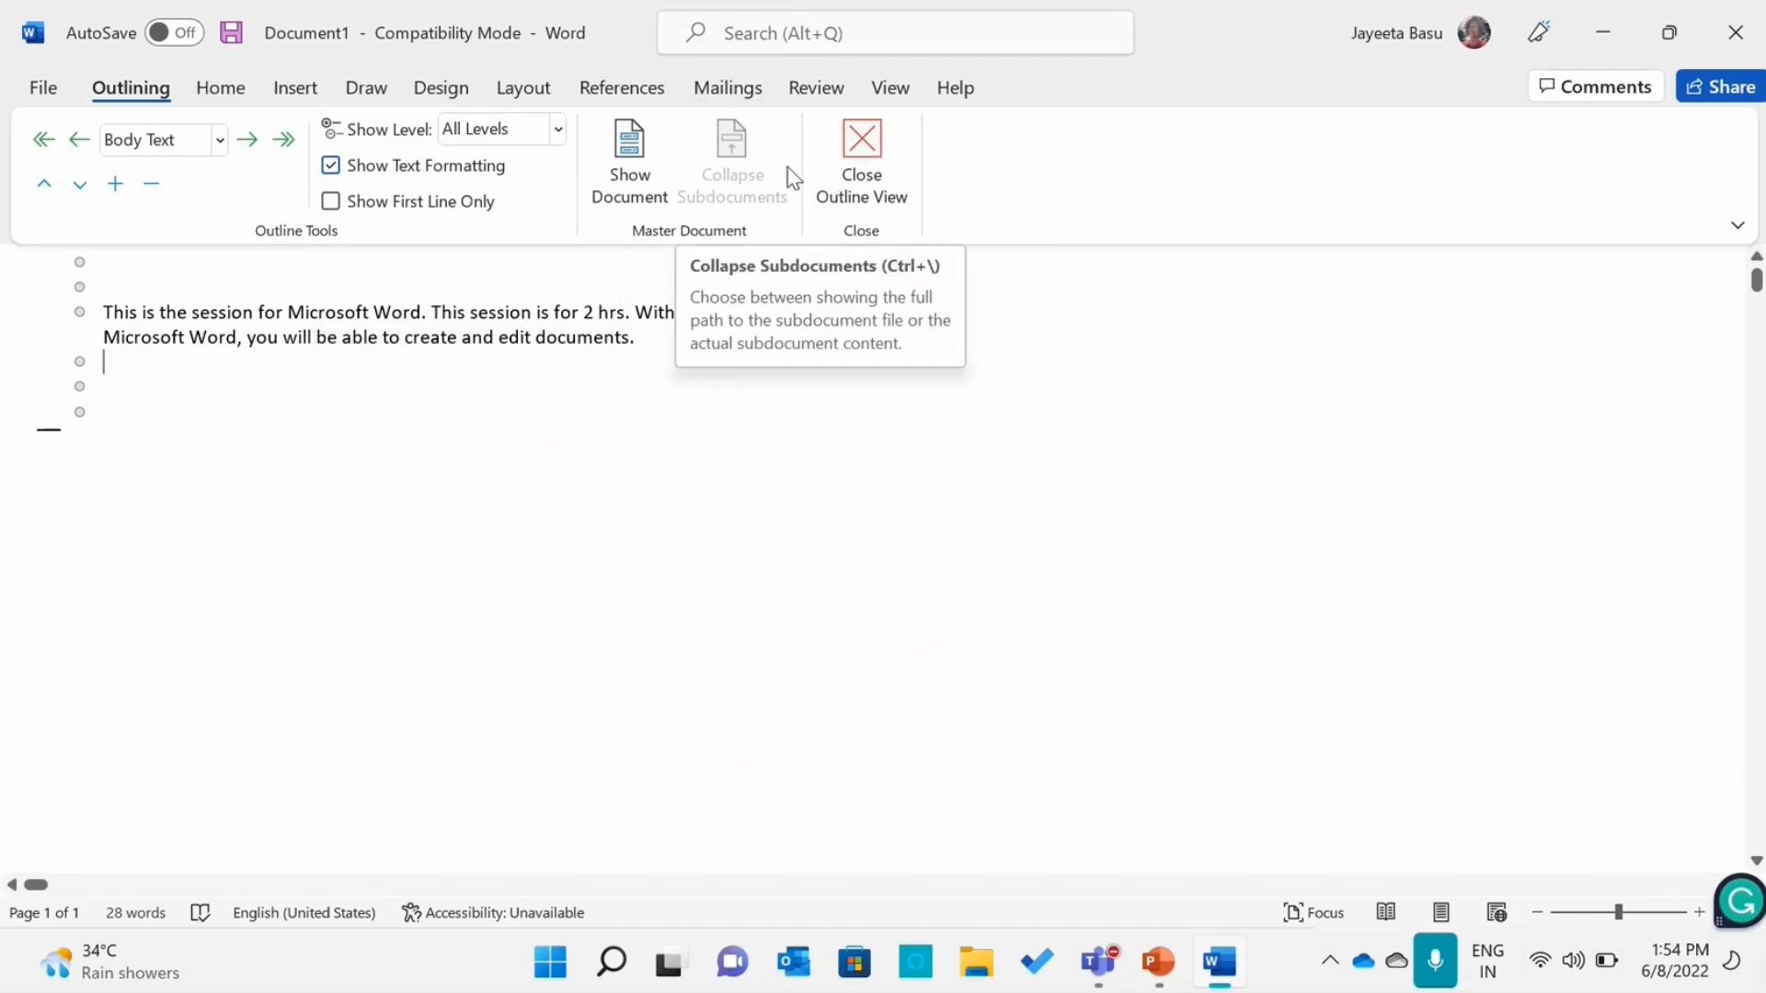
pyautogui.click(220, 140)
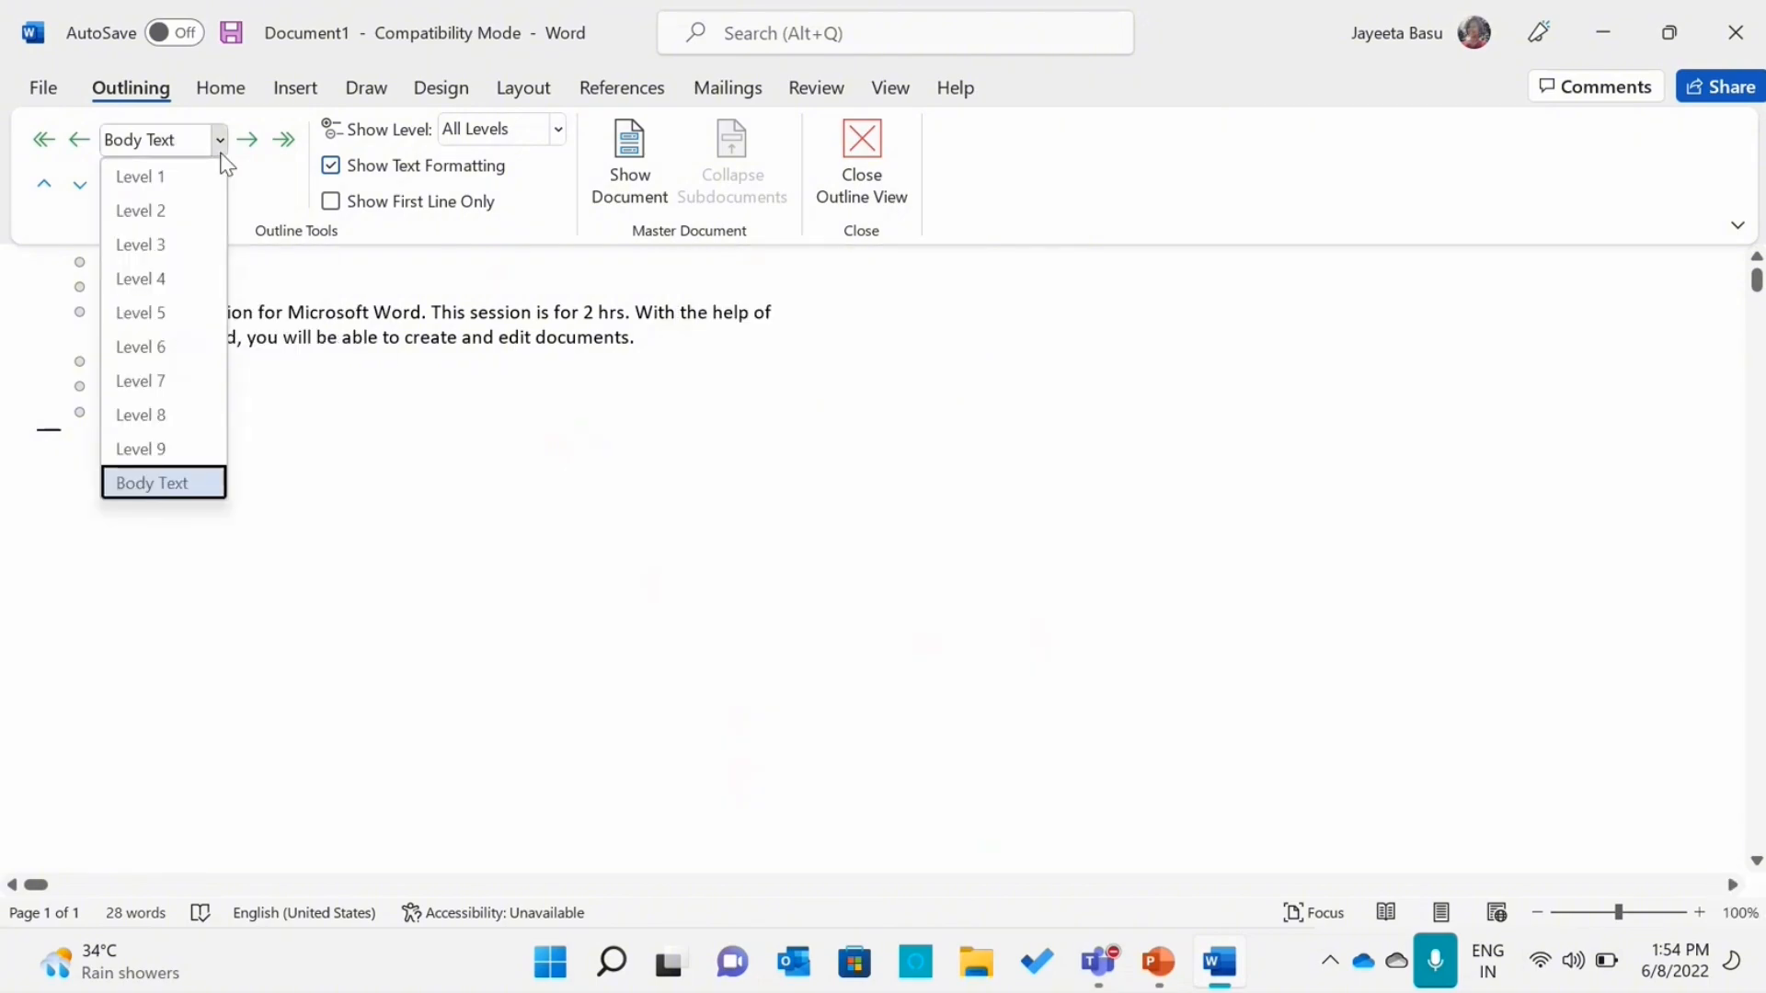
pyautogui.click(222, 159)
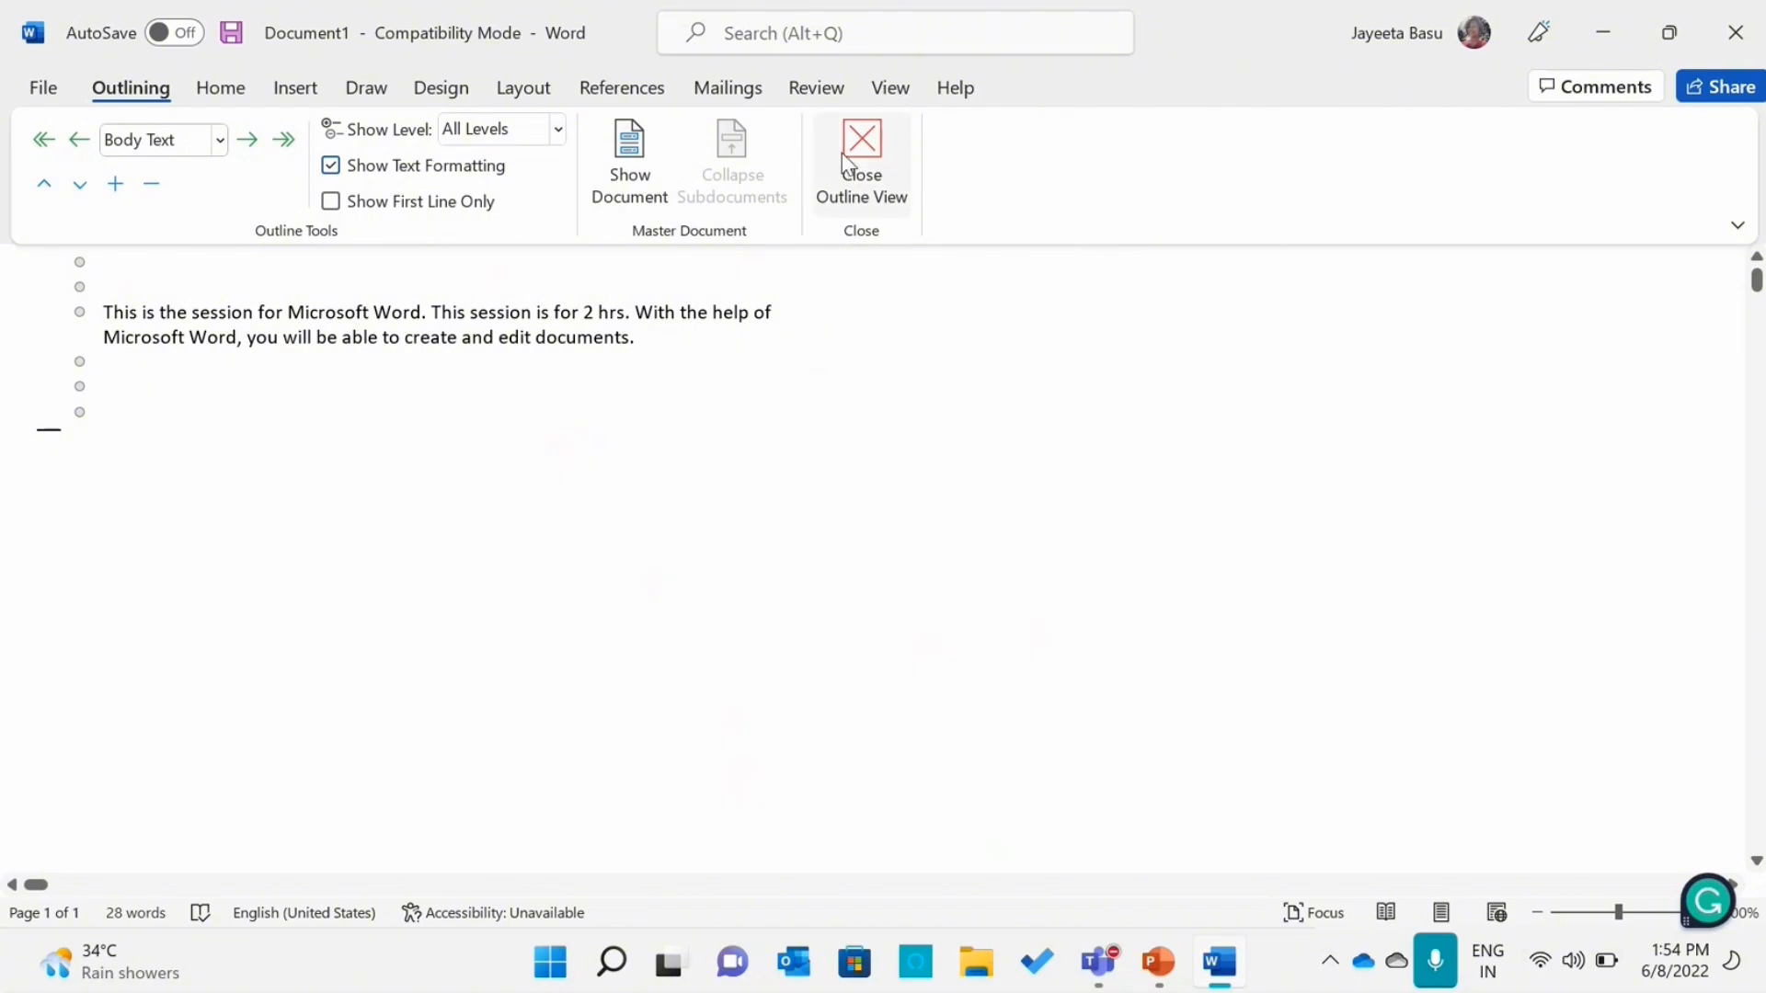
pyautogui.click(854, 158)
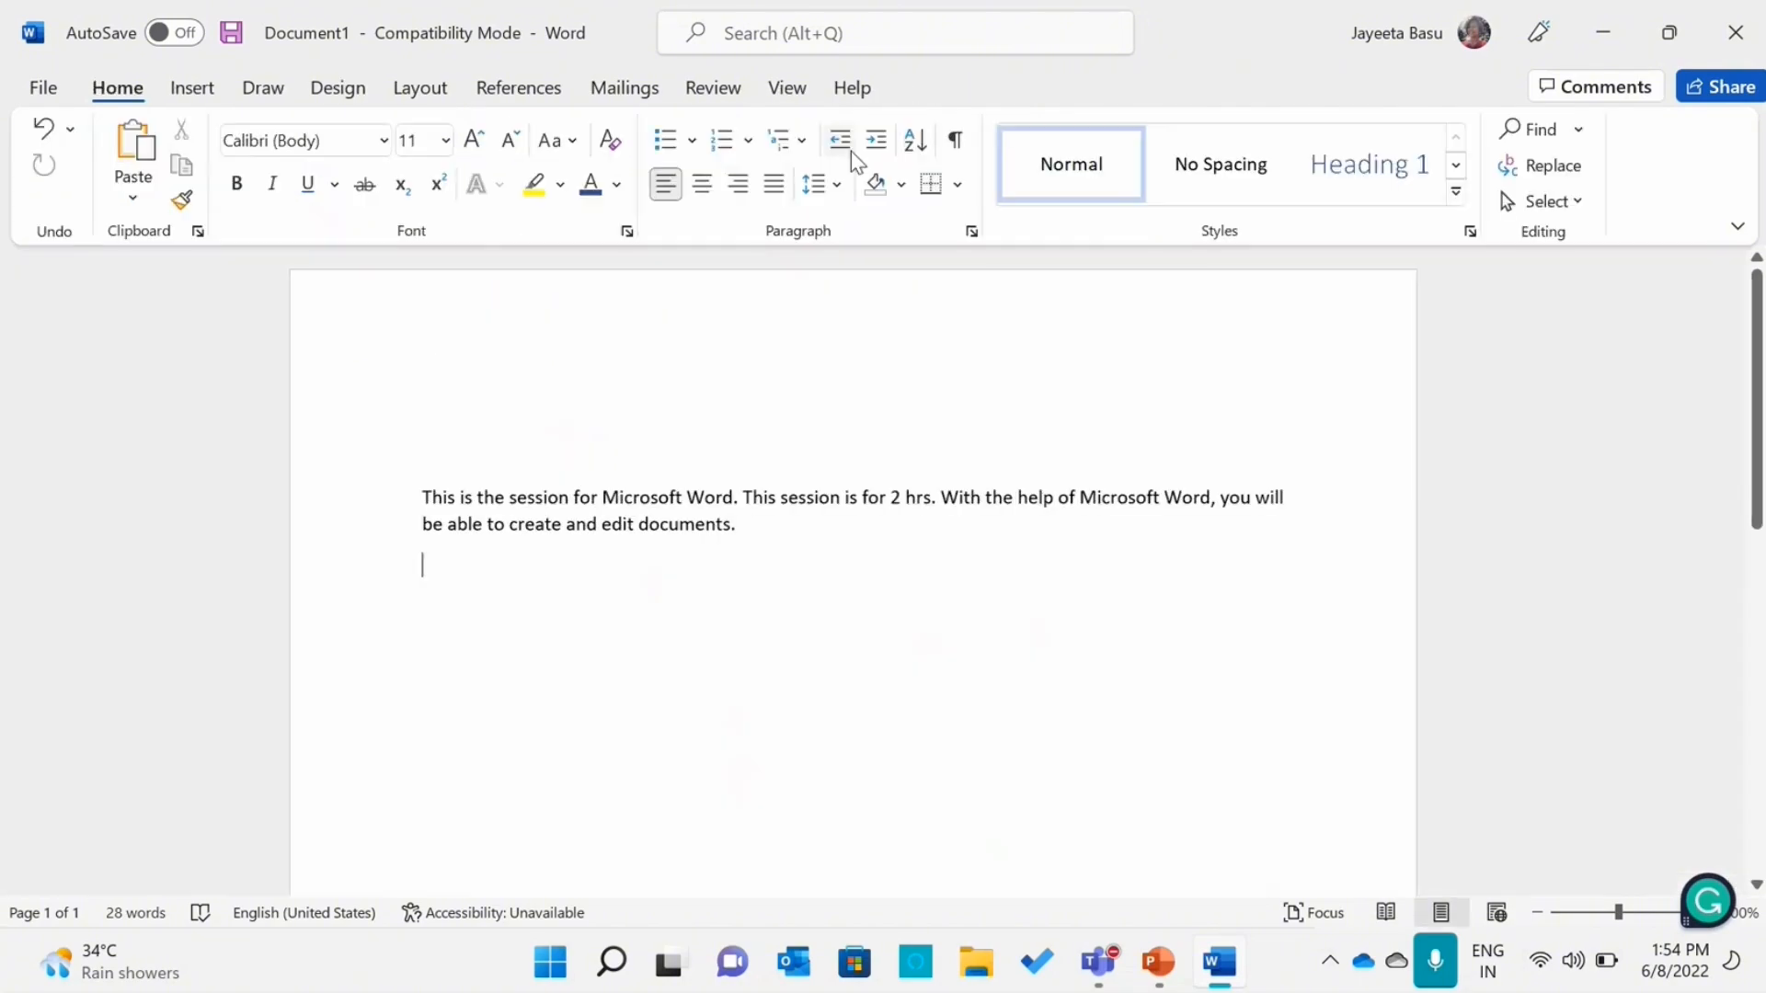